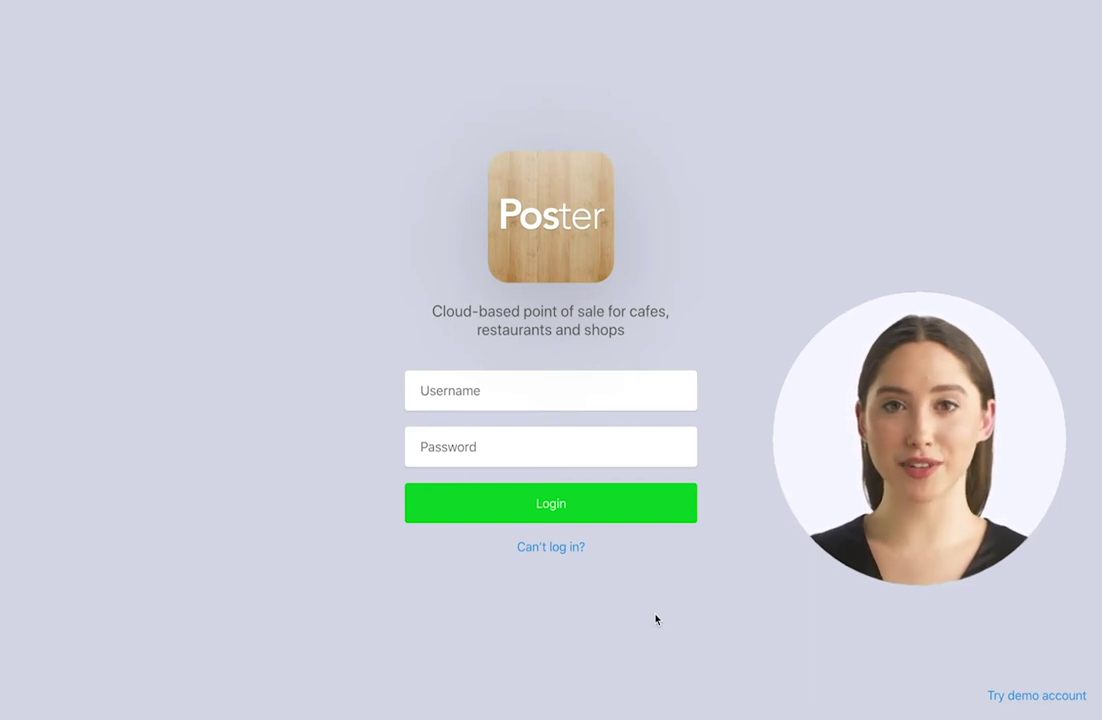
# Step: Log in to the cafe's account and enter the first two employee PIN digits
pyautogui.click(528, 379)
pyautogui.write('cozy-cafe')
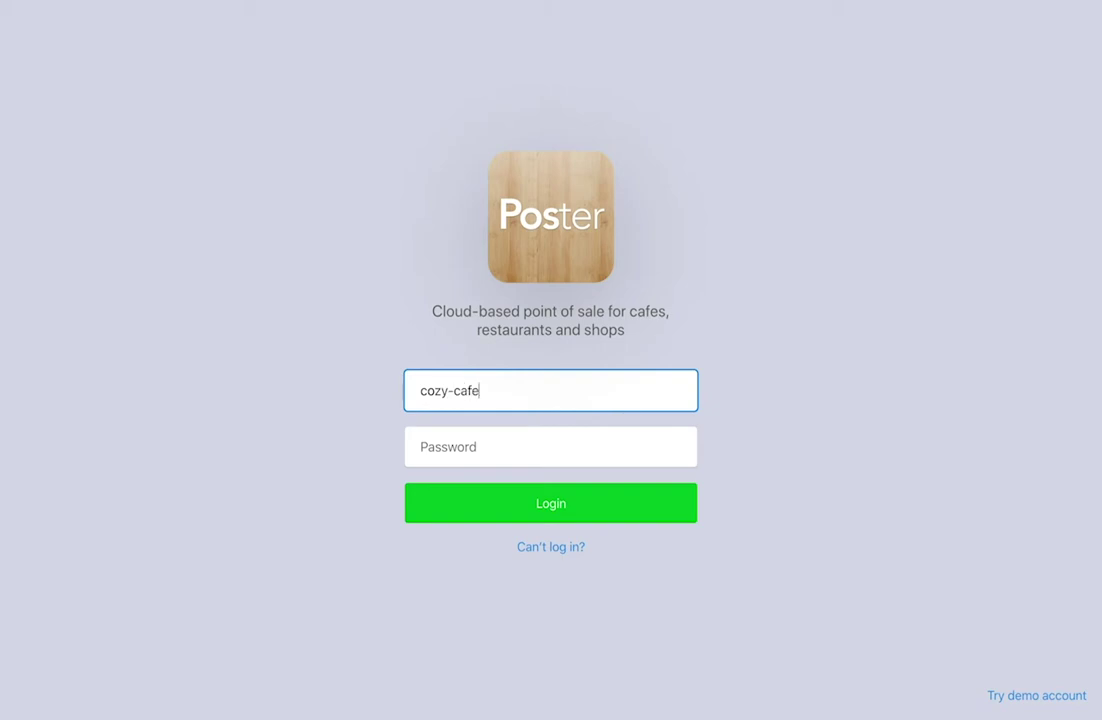
pyautogui.press('Tab')
pyautogui.write('••')
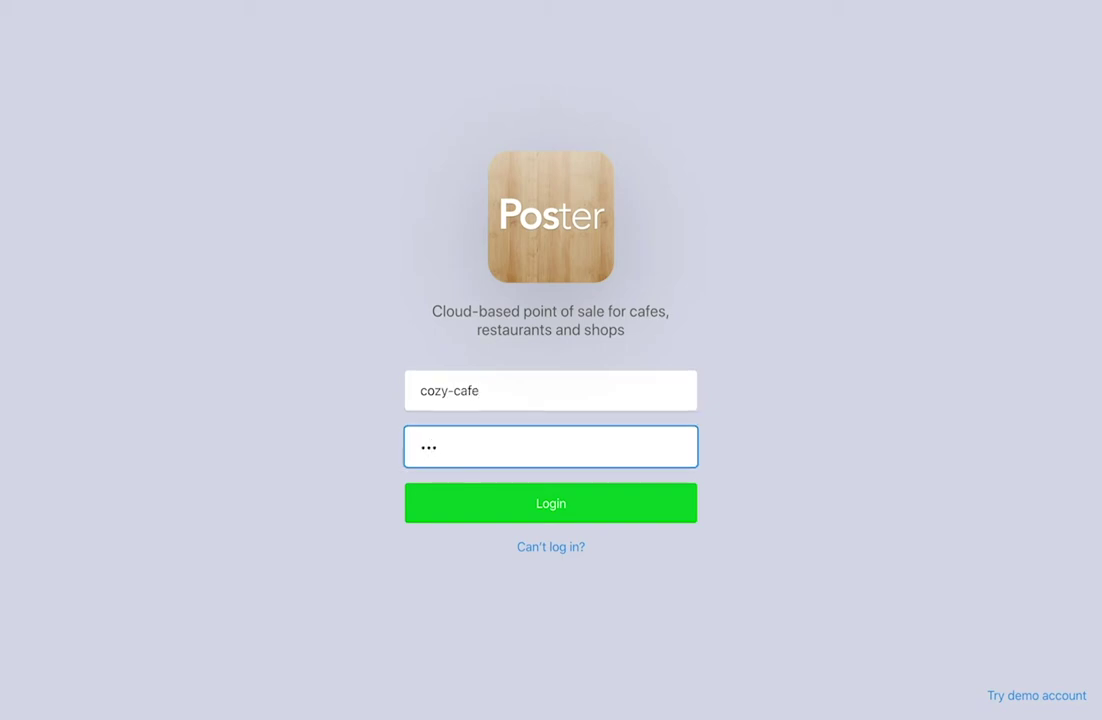
pyautogui.click(528, 493)
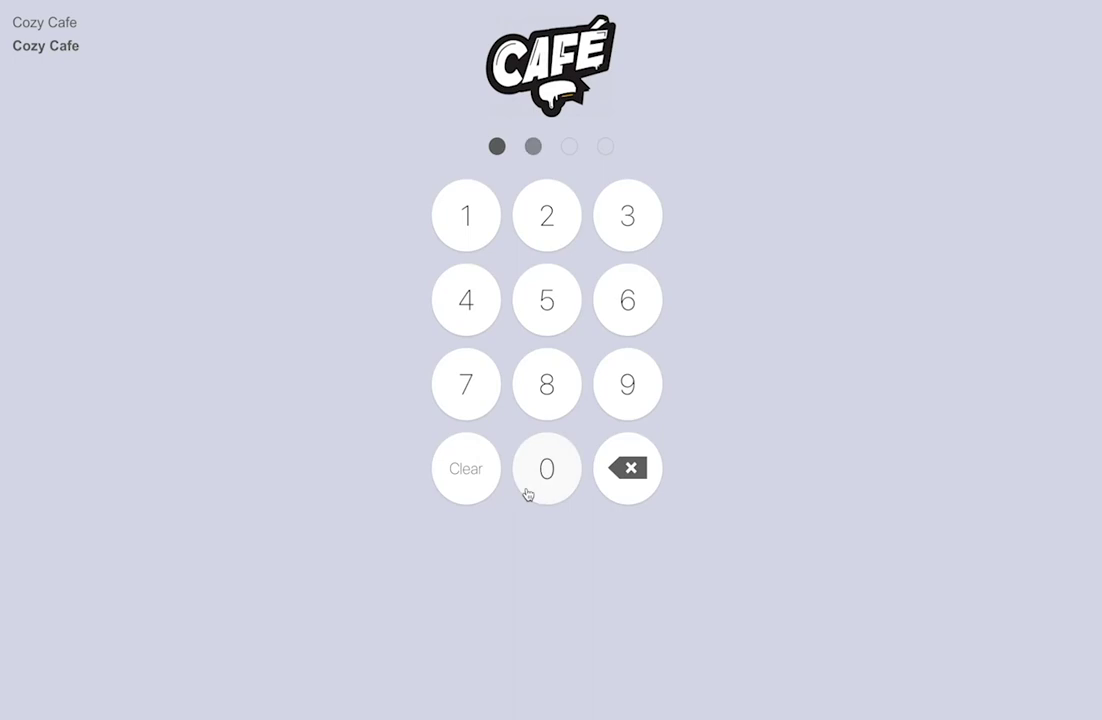
pyautogui.click(528, 493)
pyautogui.click(528, 493)
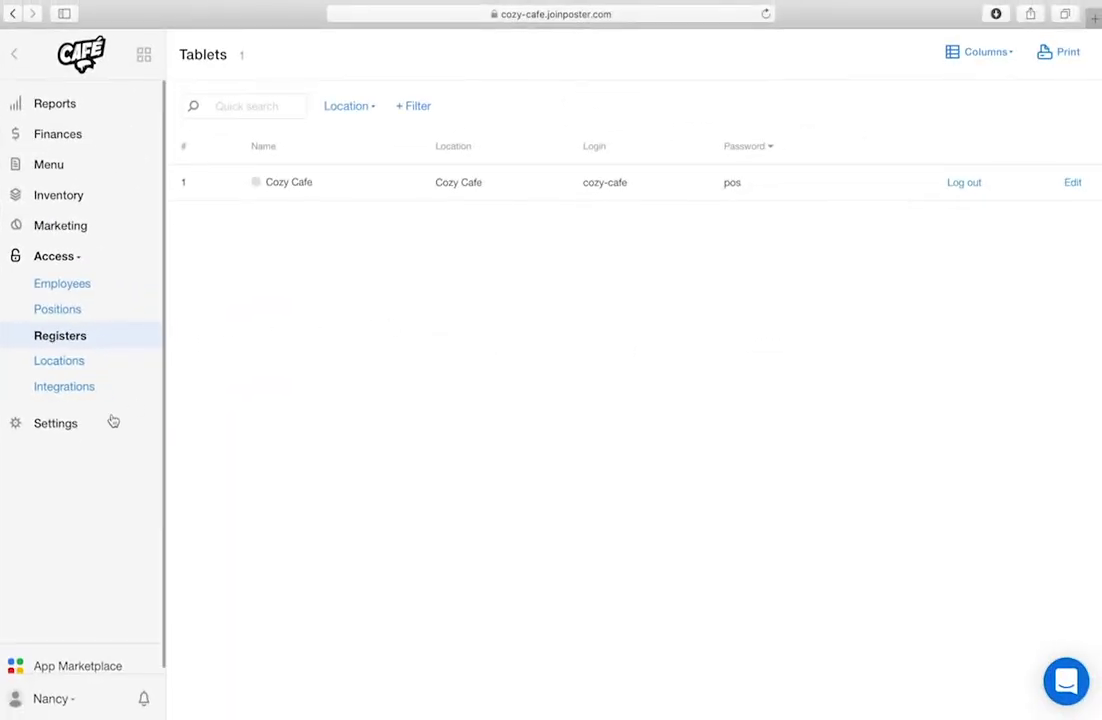
# Step: Expand Settings in the admin sidebar and go to the Tables layout page
pyautogui.click(101, 424)
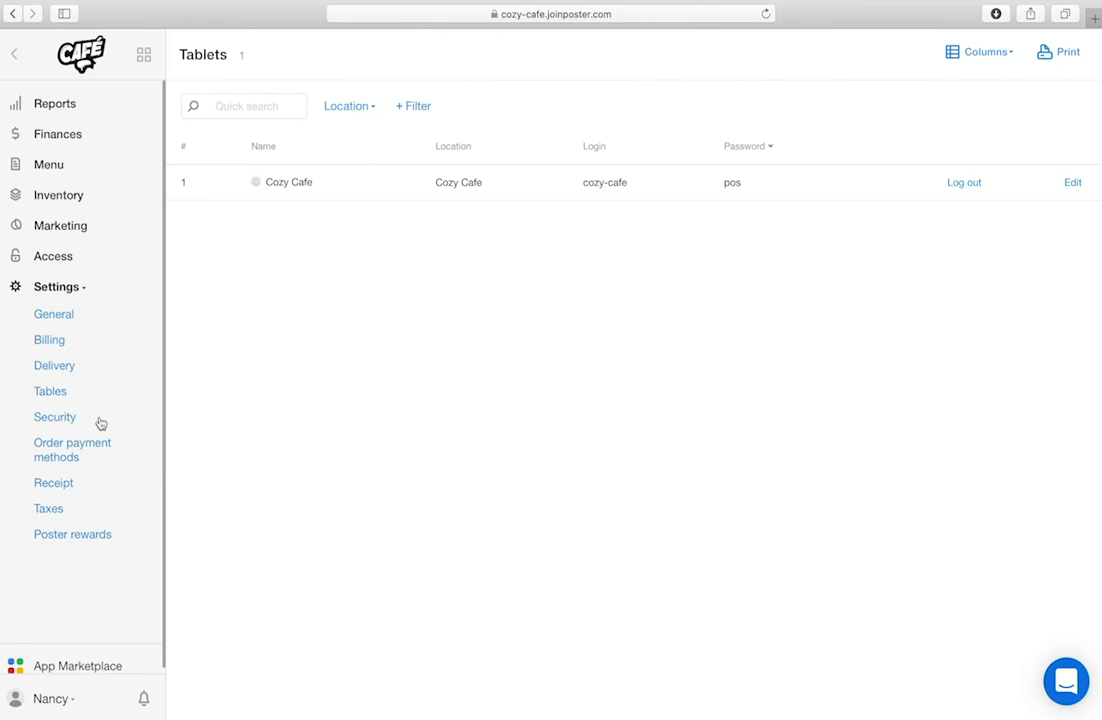
pyautogui.click(69, 391)
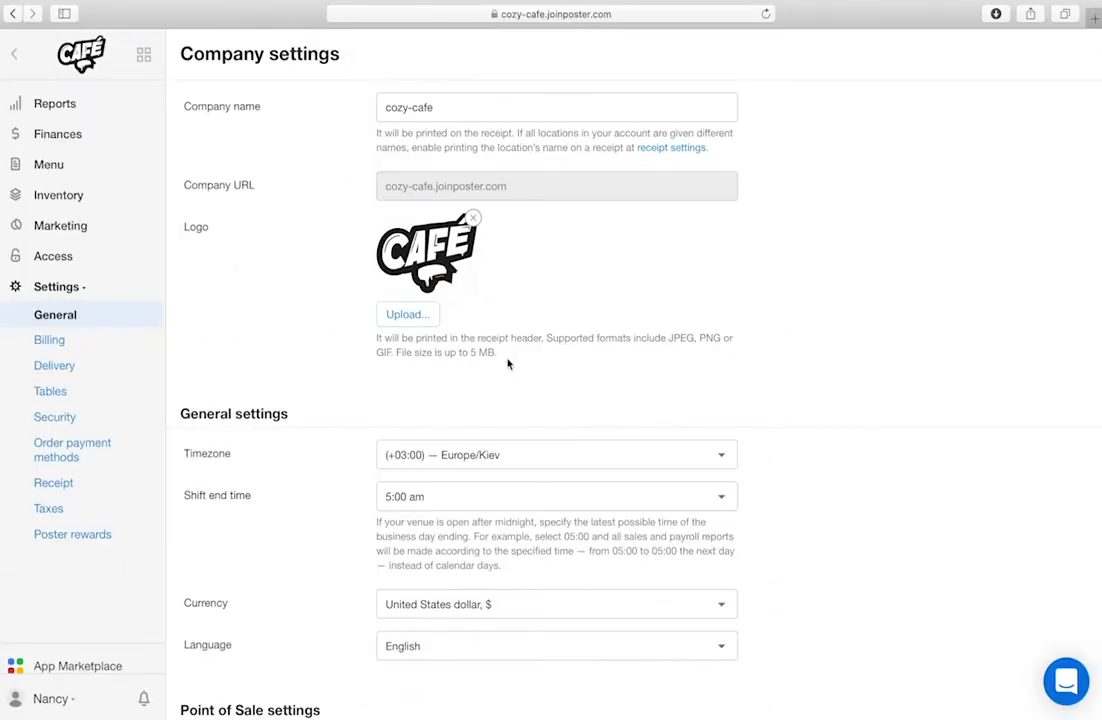
# Step: Turn off the Show floor plan option in Point of Sale settings
pyautogui.scroll(-5, 517, 366)
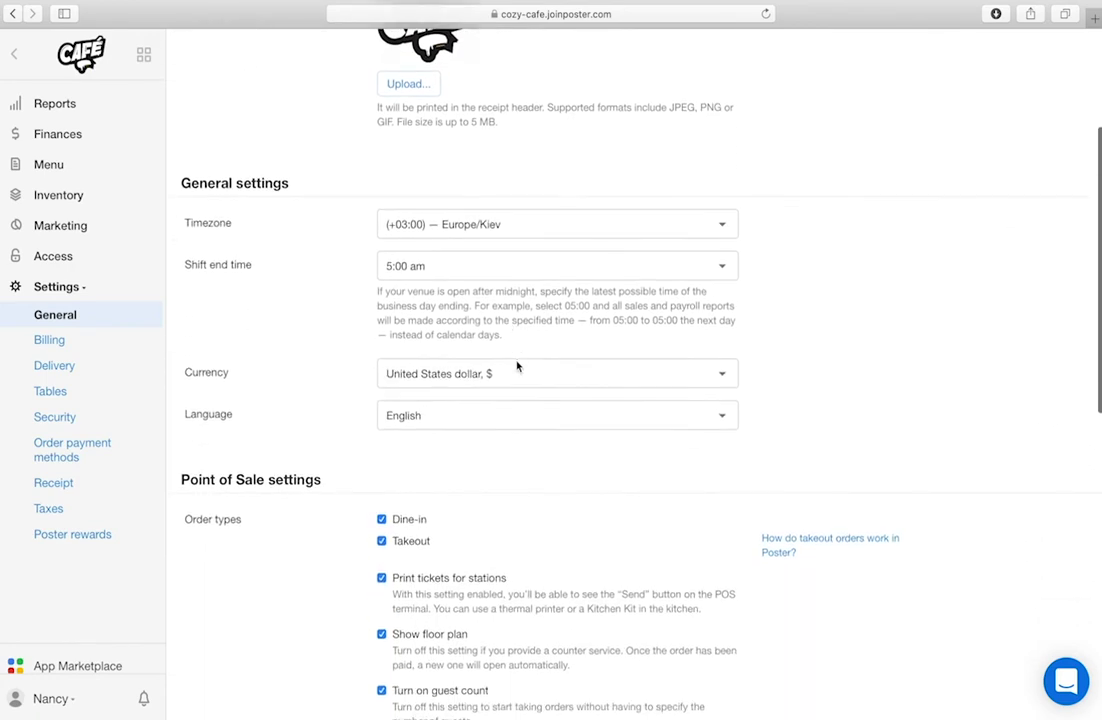
pyautogui.scroll(-1, 517, 366)
pyautogui.scroll(-2, 517, 366)
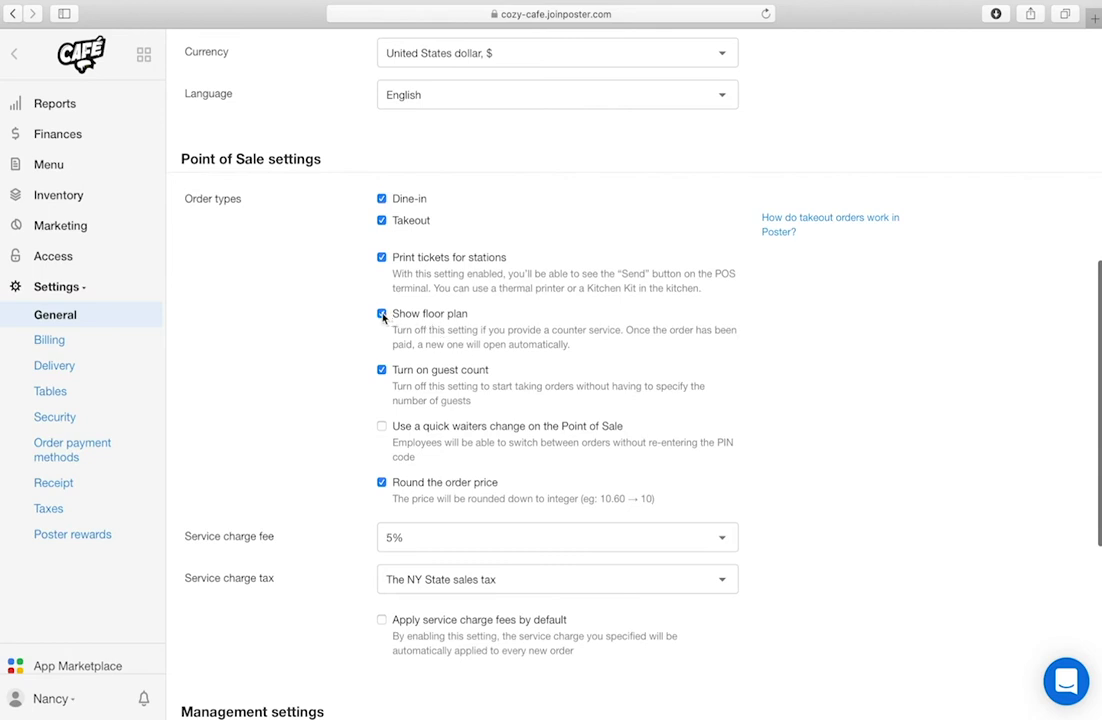
pyautogui.click(382, 315)
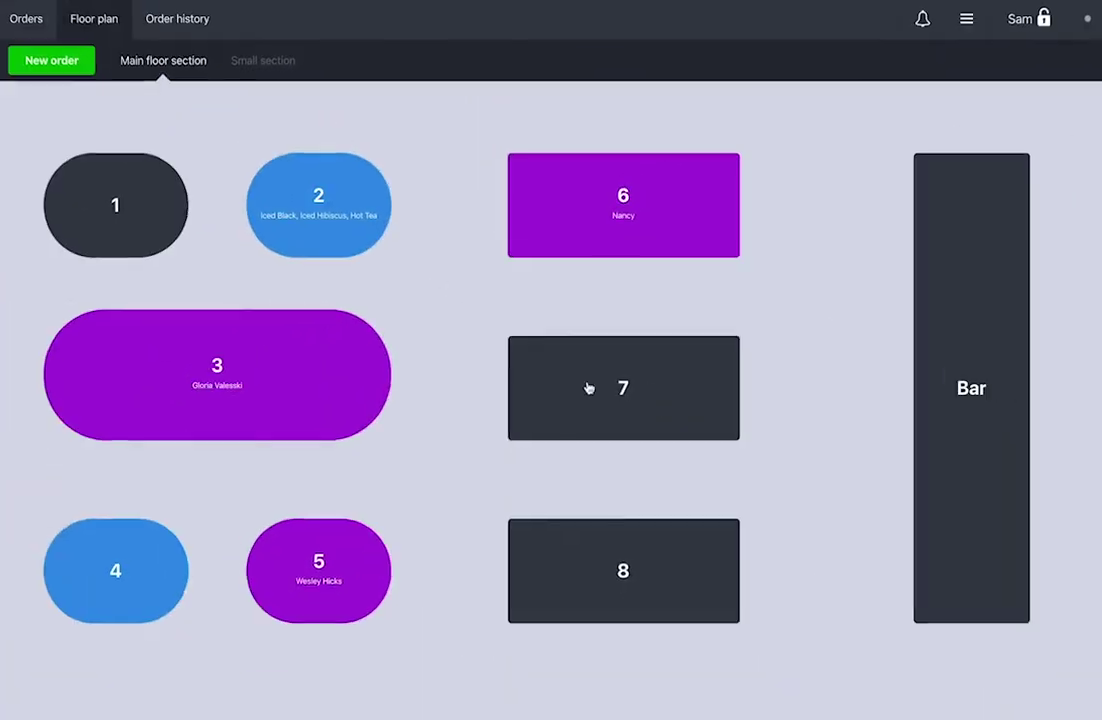
# Step: Start a new order at table 7 in the POS
pyautogui.click(607, 395)
pyautogui.scroll(-3, 590, 520)
pyautogui.scroll(1, 590, 520)
# Step: Seat three guests at table 7 with one Brussels Sprout Caesar and two Avocado Caprese ($38.00)
pyautogui.click(580, 452)
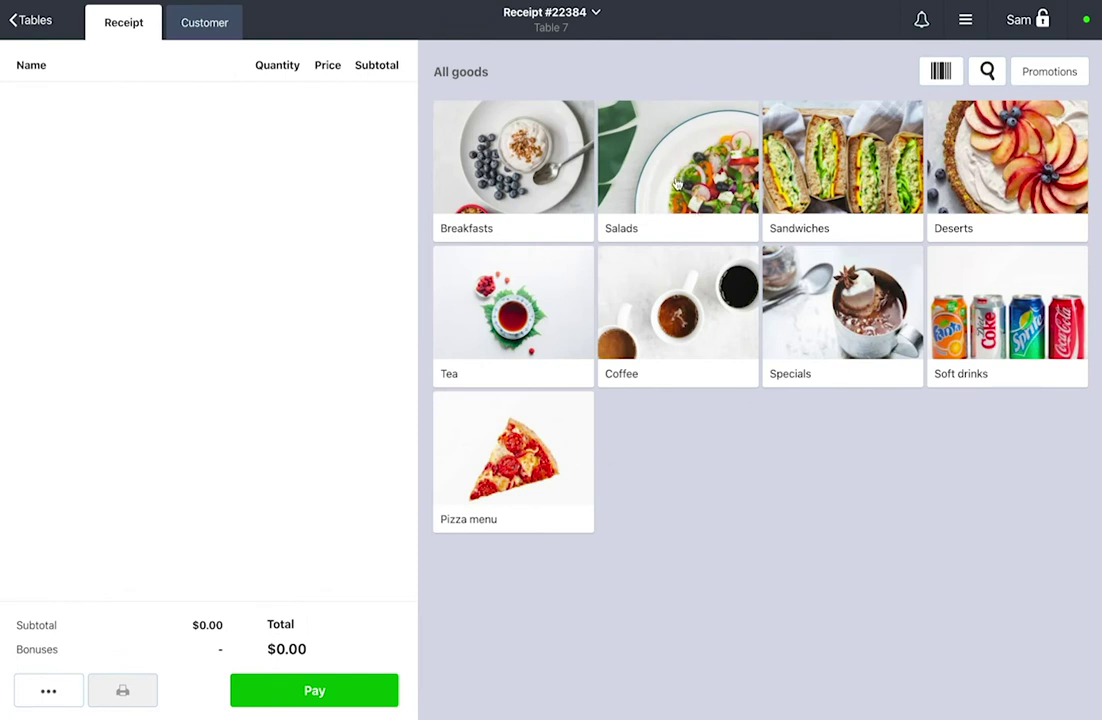
pyautogui.click(678, 165)
pyautogui.click(678, 165)
pyautogui.click(842, 165)
pyautogui.click(724, 292)
pyautogui.click(465, 71)
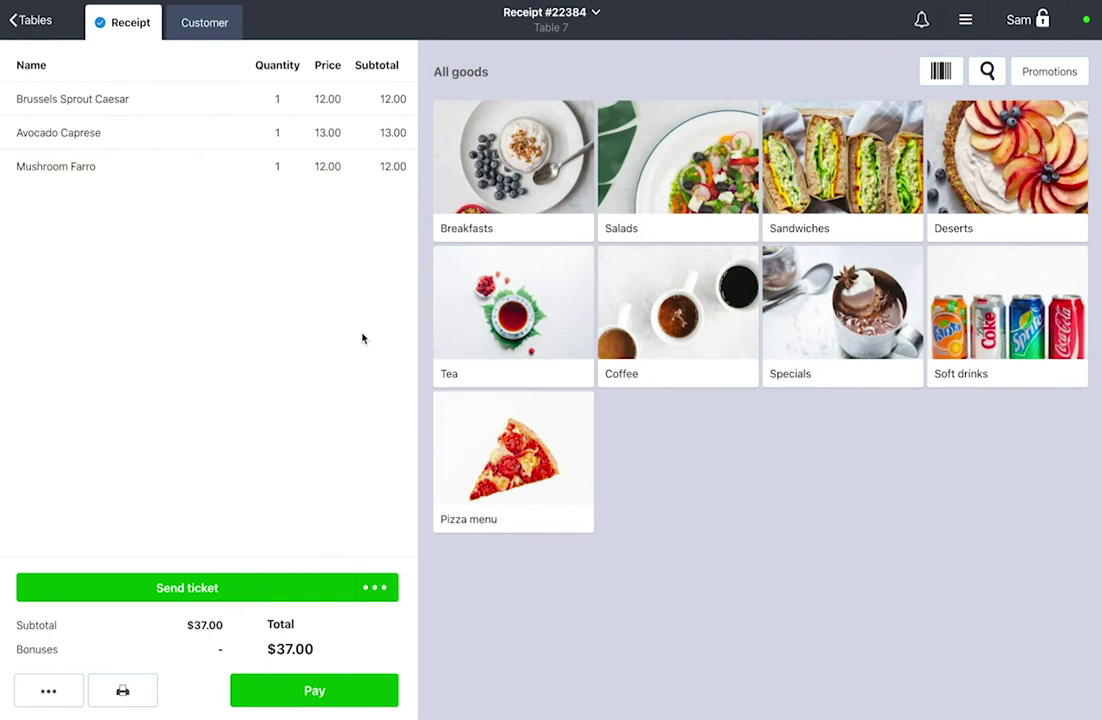
pyautogui.click(299, 133)
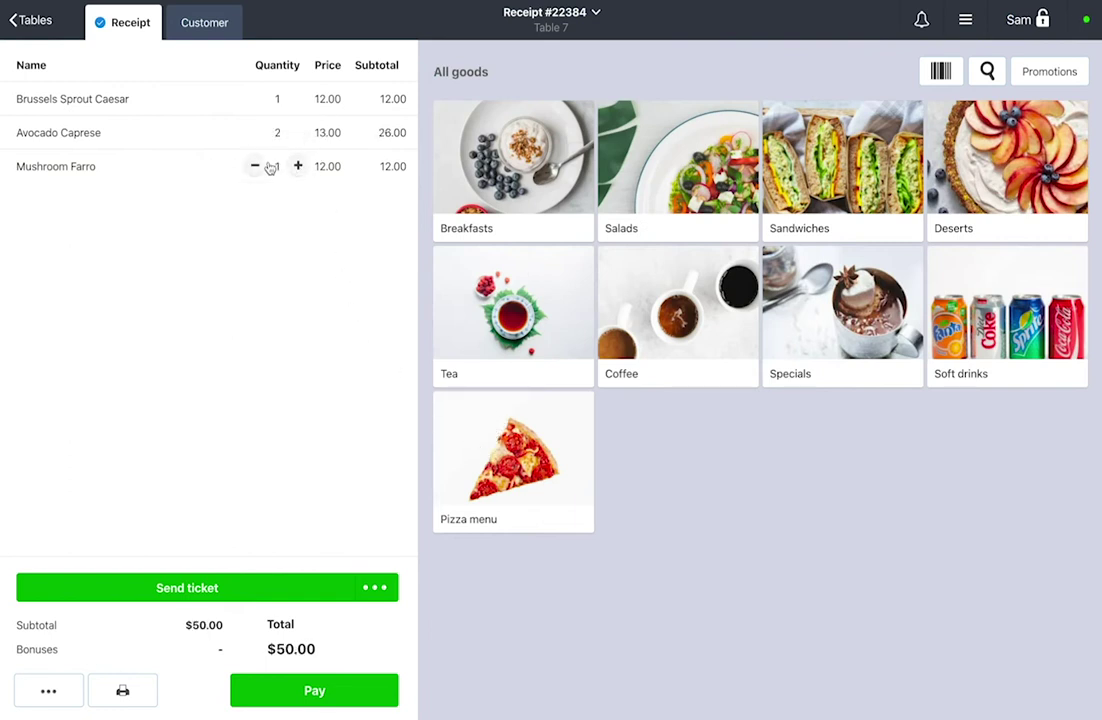
pyautogui.click(254, 168)
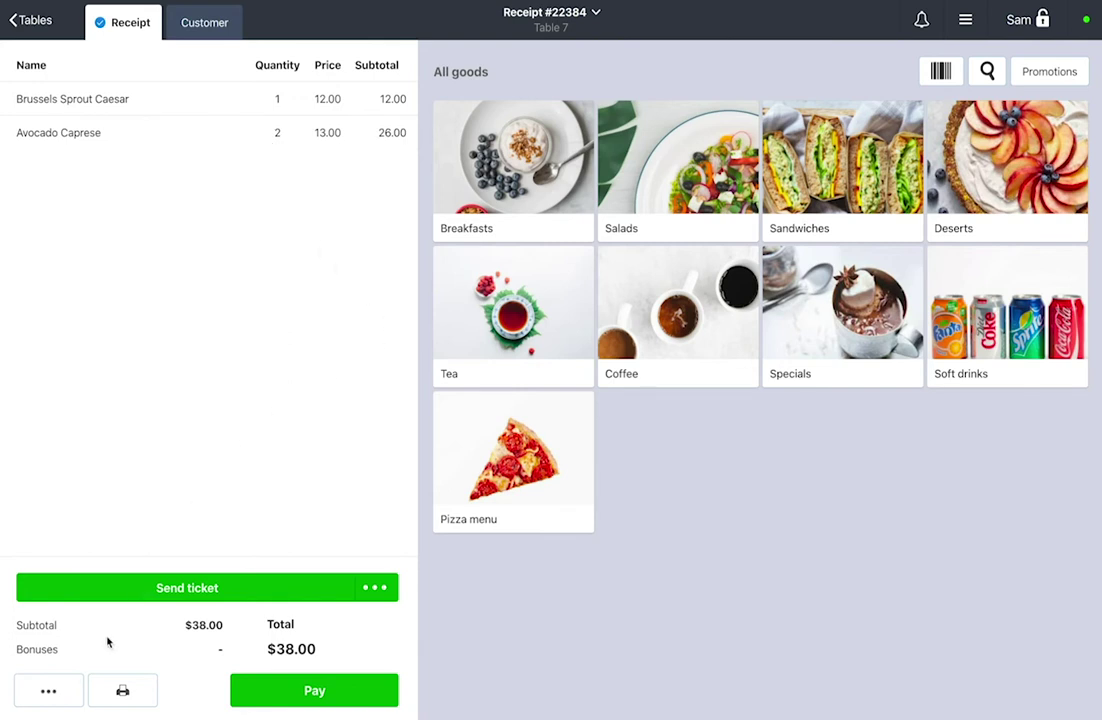
# Step: Add the comment 'Vegeteria' to the order
pyautogui.click(58, 689)
pyautogui.click(74, 428)
pyautogui.write('Vegeterian')
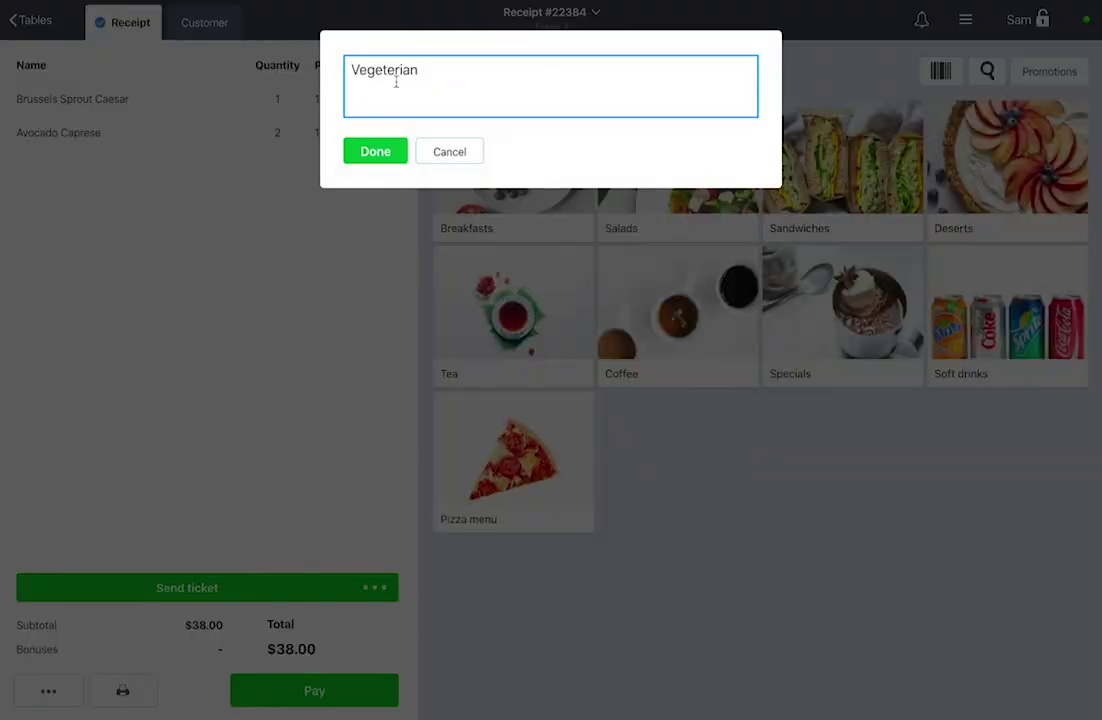
pyautogui.click(383, 145)
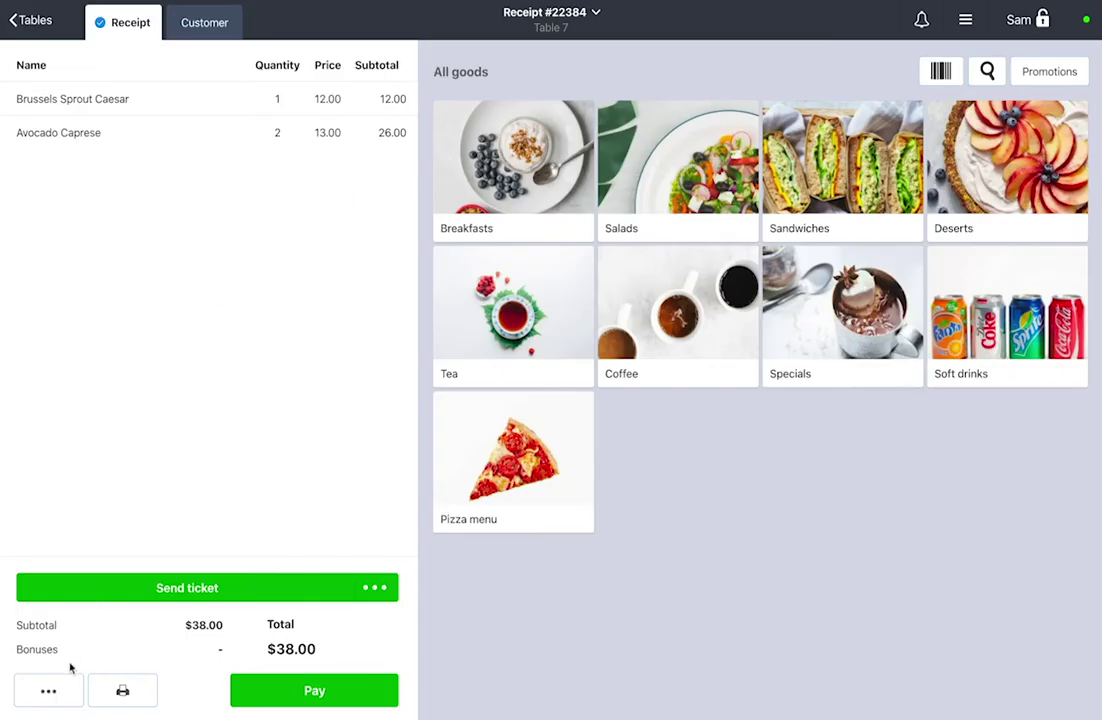
# Step: Move the order to table 8
pyautogui.click(52, 688)
pyautogui.click(74, 463)
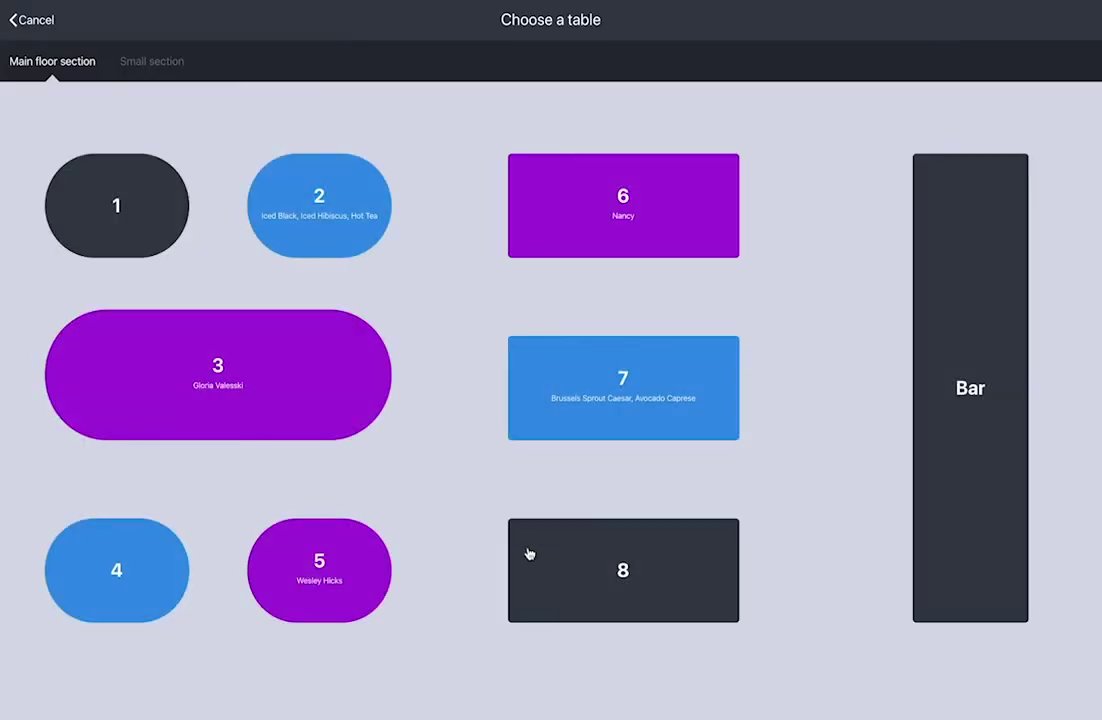
pyautogui.click(528, 552)
# Step: Split the first item, one Avocado Caprese, into a separate receipt
pyautogui.click(52, 693)
pyautogui.click(91, 509)
pyautogui.click(24, 103)
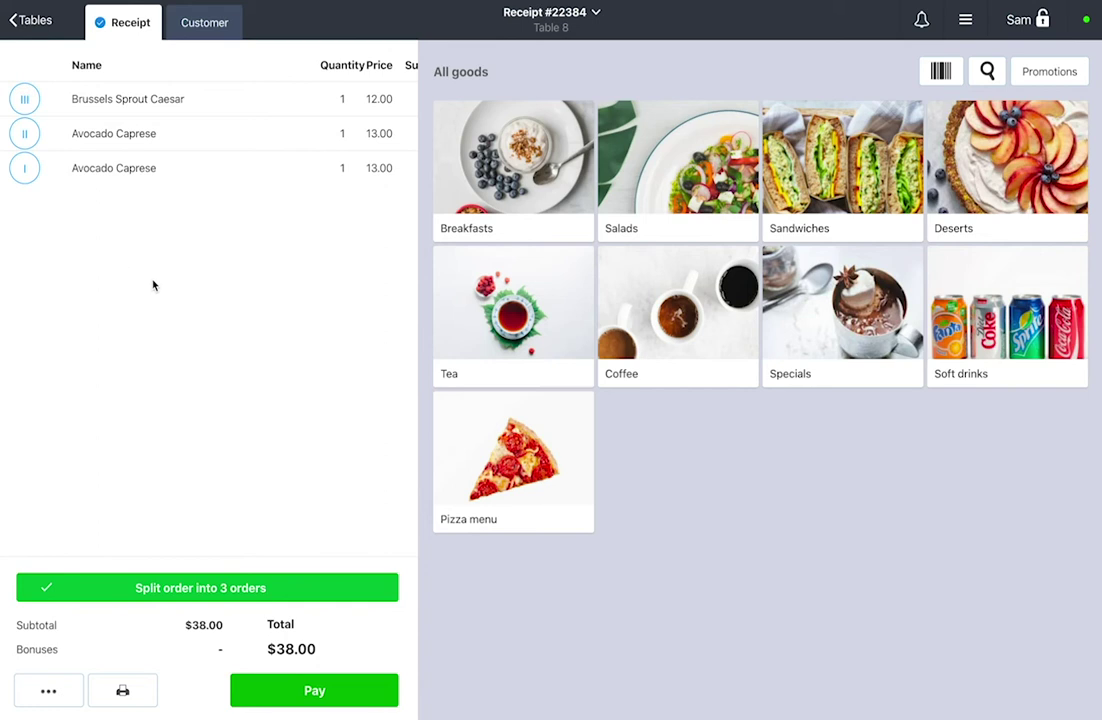
pyautogui.click(140, 587)
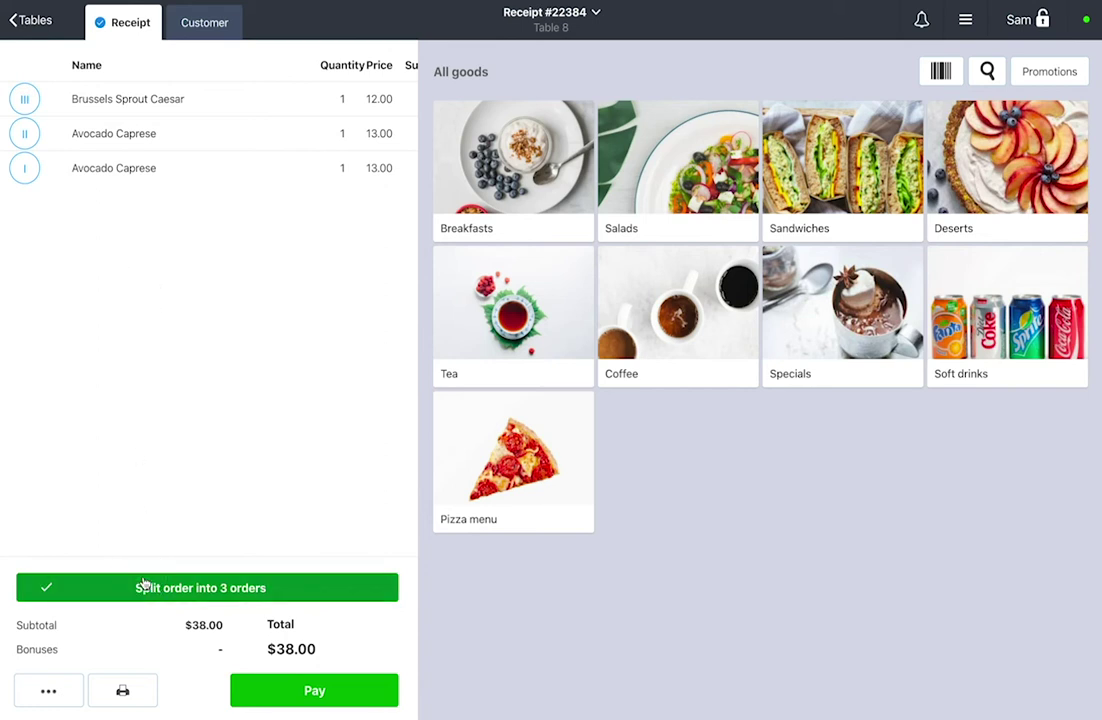
pyautogui.click(48, 690)
# Step: Add a 5% service charge and clear all items from the receipt
pyautogui.click(91, 545)
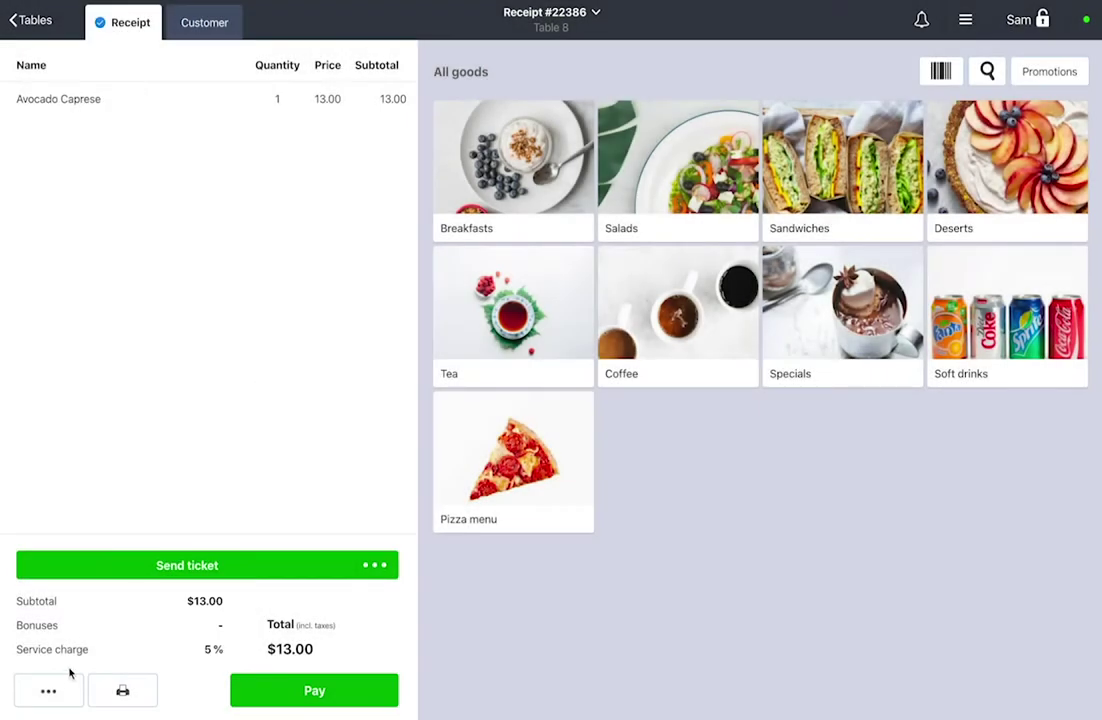
pyautogui.click(55, 688)
pyautogui.click(100, 588)
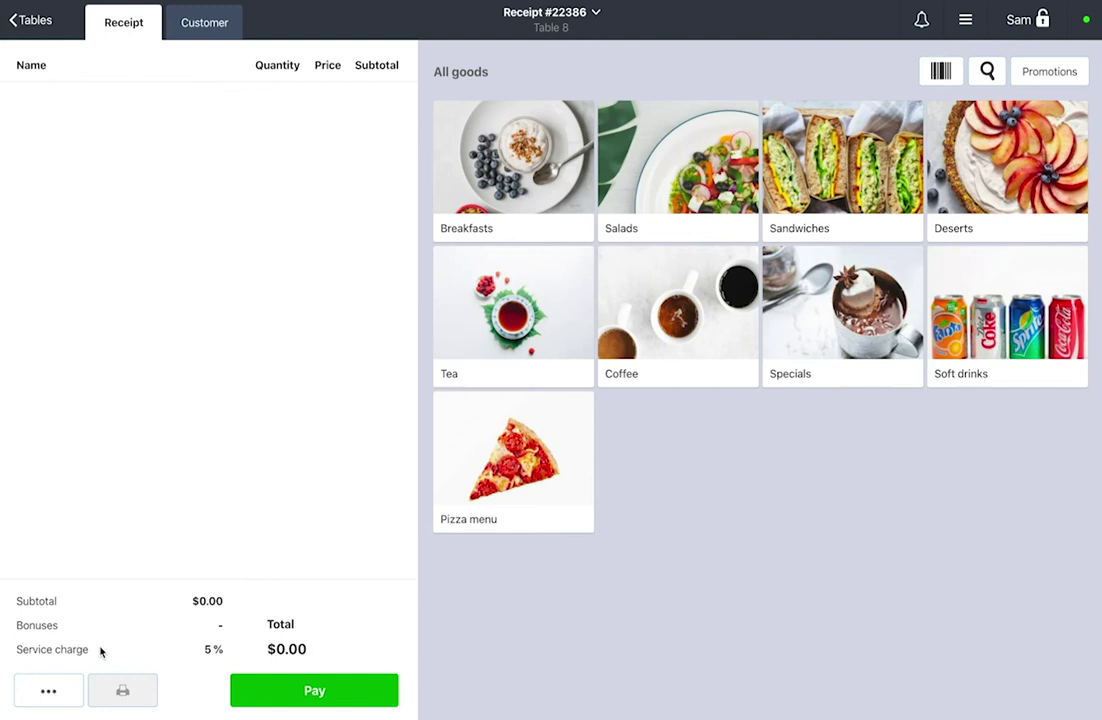
# Step: Reassign the order to a different waiter
pyautogui.click(48, 690)
pyautogui.click(82, 617)
pyautogui.scroll(-1, 101, 573)
pyautogui.scroll(1, 101, 573)
pyautogui.click(101, 573)
# Step: Set the order's guest count to 2
pyautogui.click(48, 690)
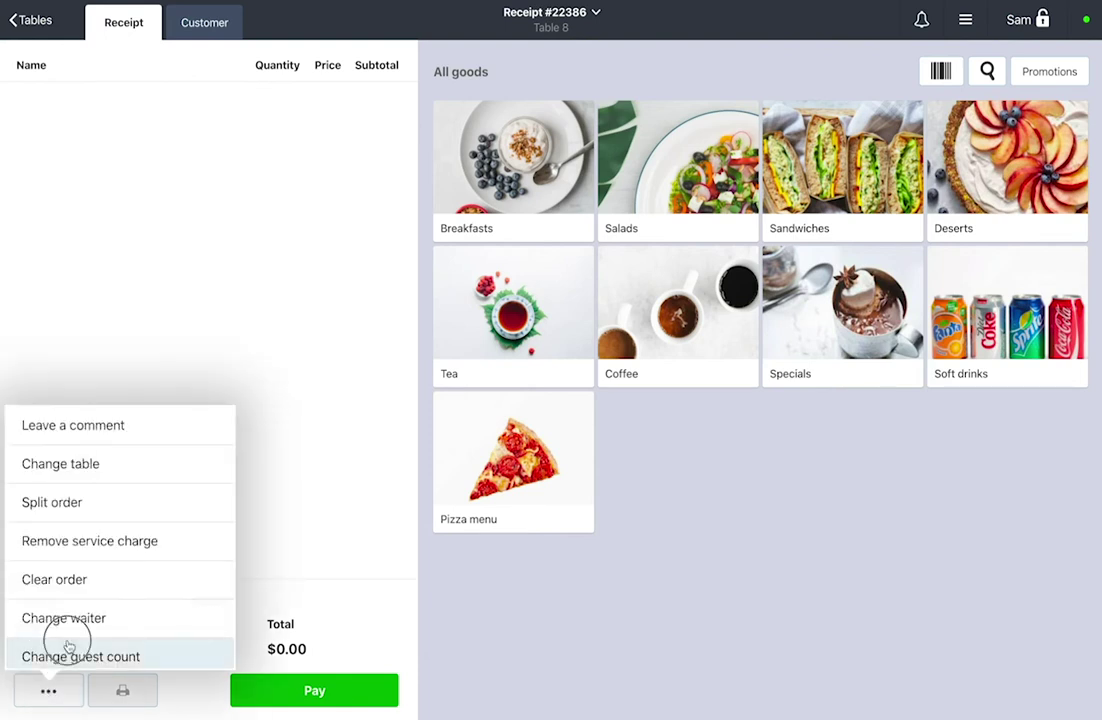
pyautogui.click(68, 645)
pyautogui.click(108, 521)
# Step: Add a Neapoletana and a Four cheese pizza from the Pizza menu
pyautogui.click(467, 423)
pyautogui.click(517, 188)
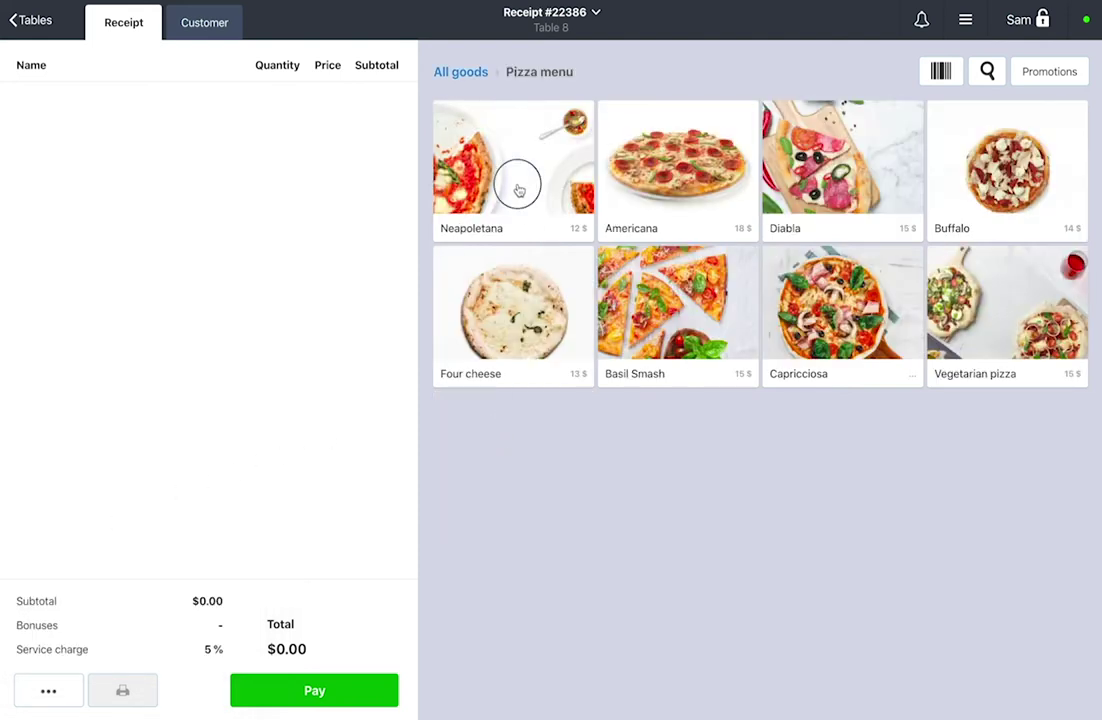
pyautogui.click(509, 313)
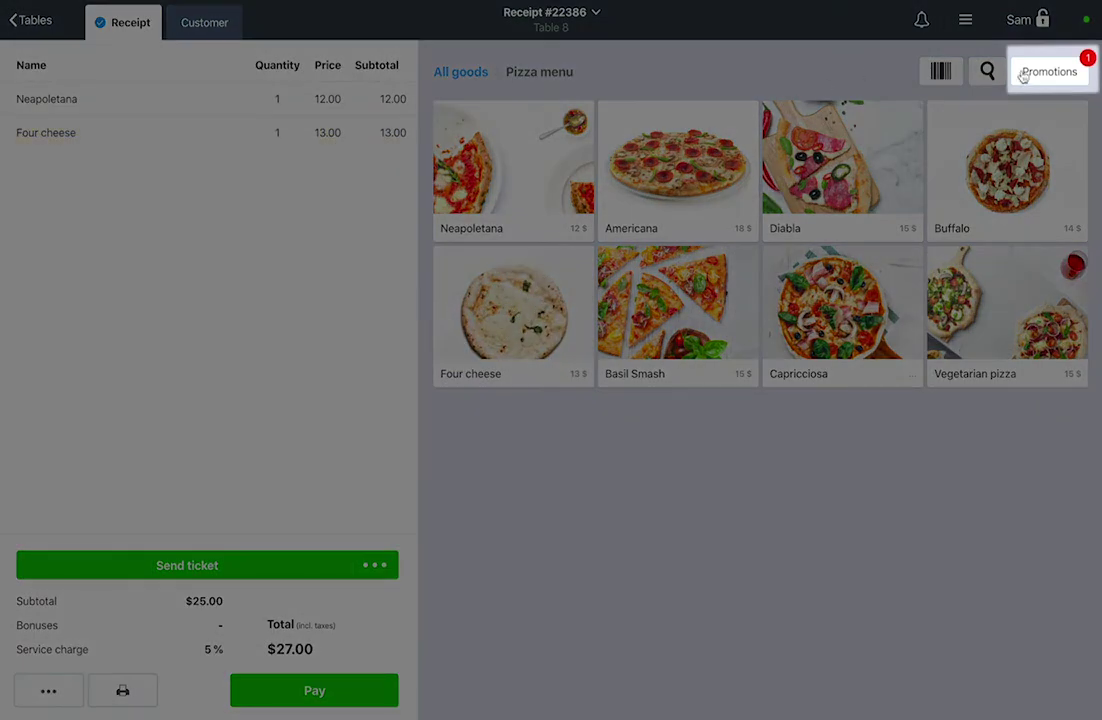
# Step: Apply the 2+1 promotion with Americana free, bringing the total to $26.00
pyautogui.click(1040, 78)
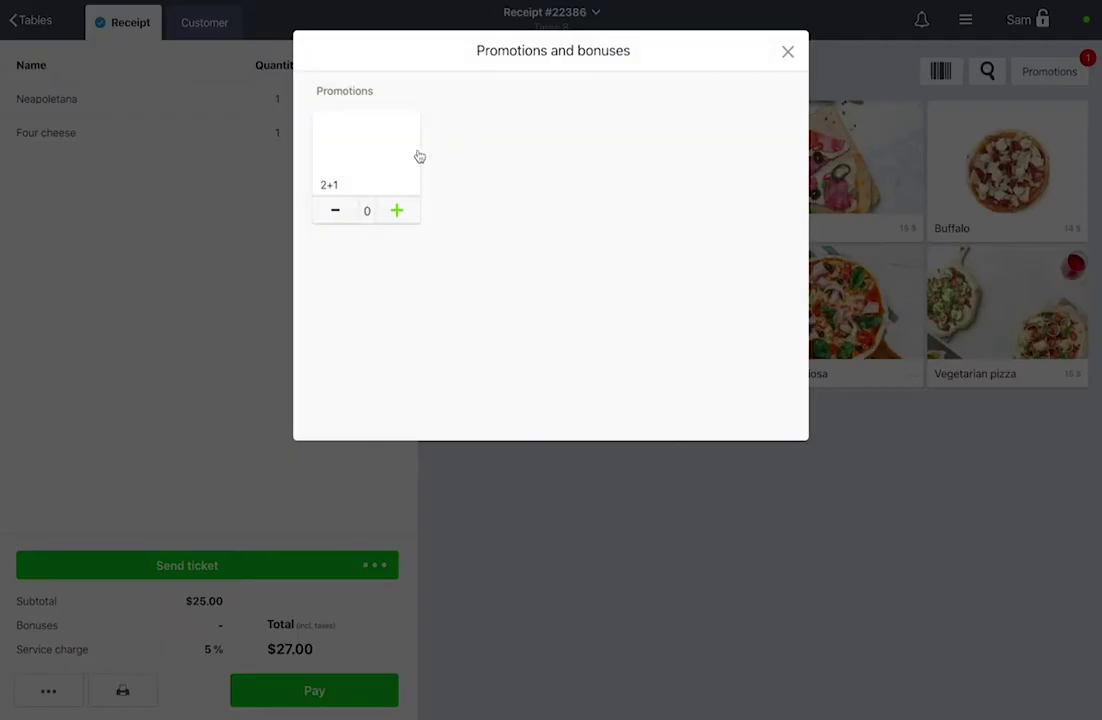
pyautogui.click(398, 209)
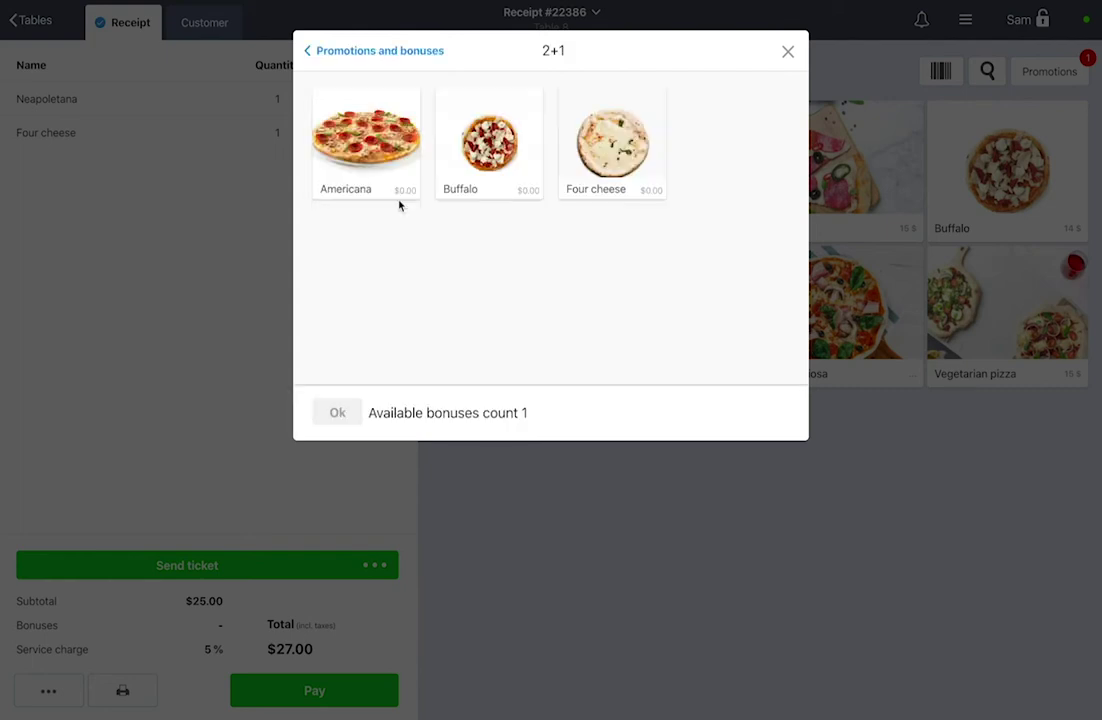
pyautogui.click(401, 148)
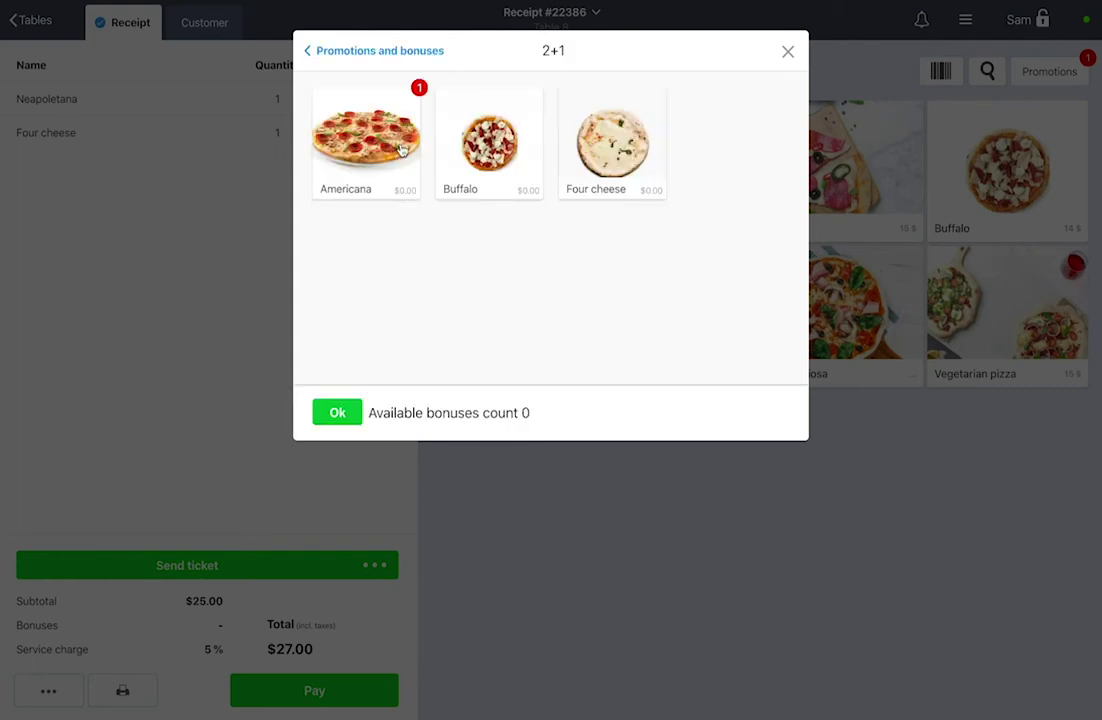
pyautogui.click(337, 413)
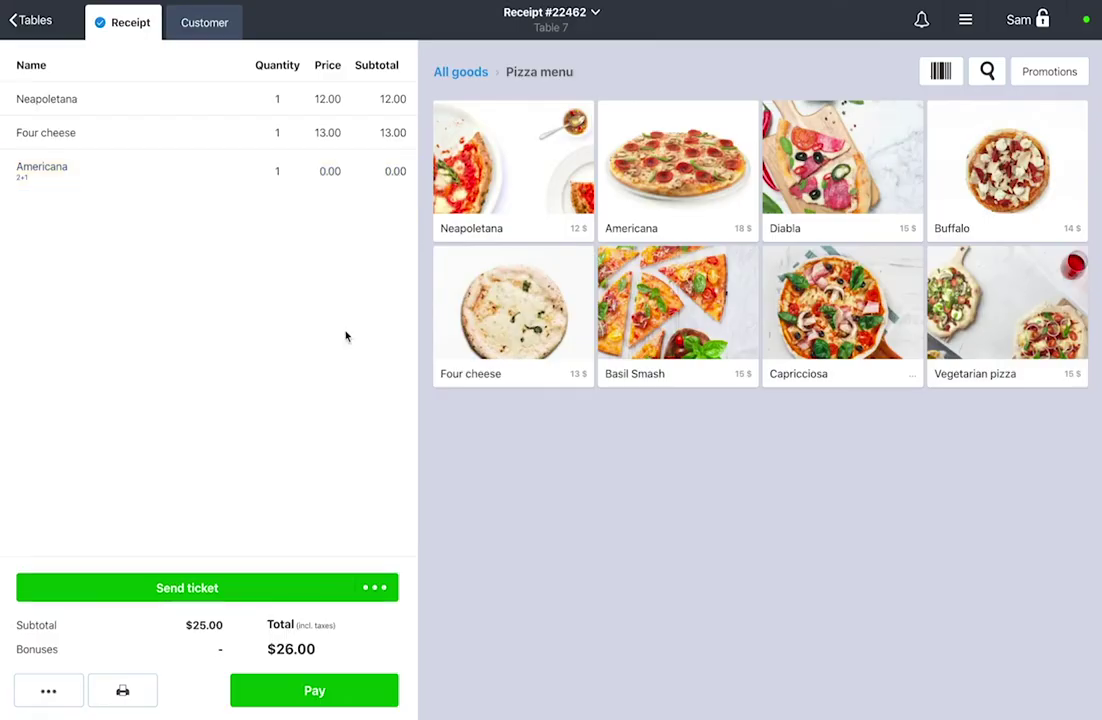
# Step: Send the pizzas to the kitchen, courses Americana 1, Four cheese 2, Neapoletana 3, noting 'Without onion'
pyautogui.click(376, 589)
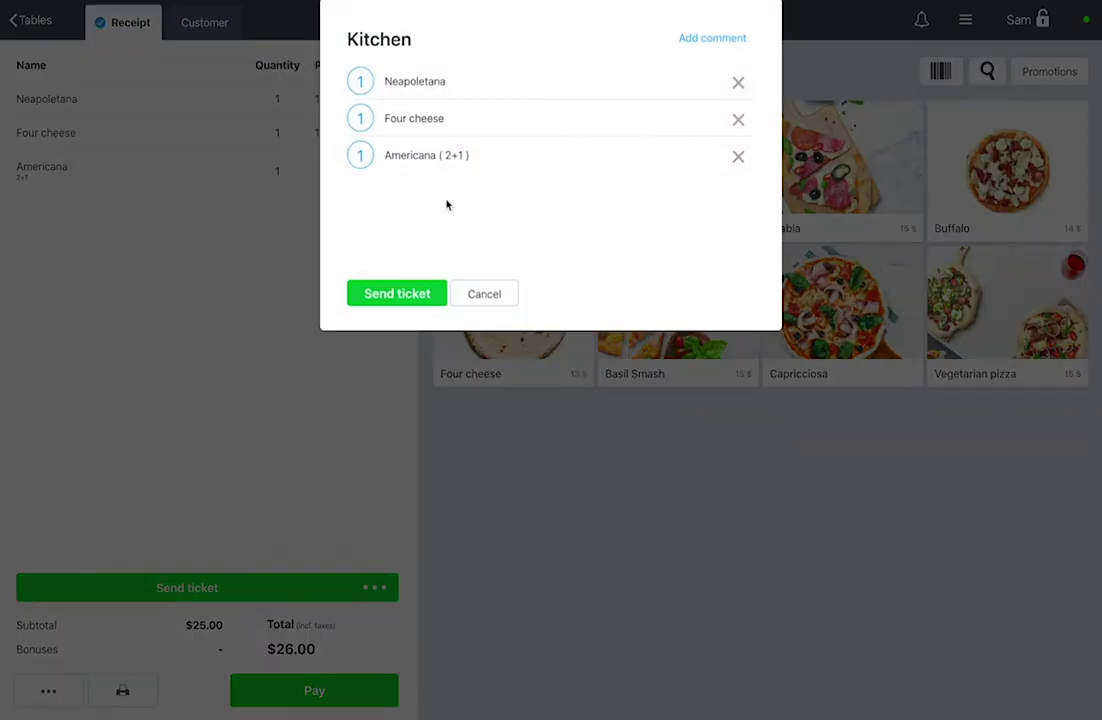
pyautogui.click(364, 122)
pyautogui.click(364, 88)
pyautogui.click(710, 37)
pyautogui.write('Without onions')
pyautogui.click(435, 293)
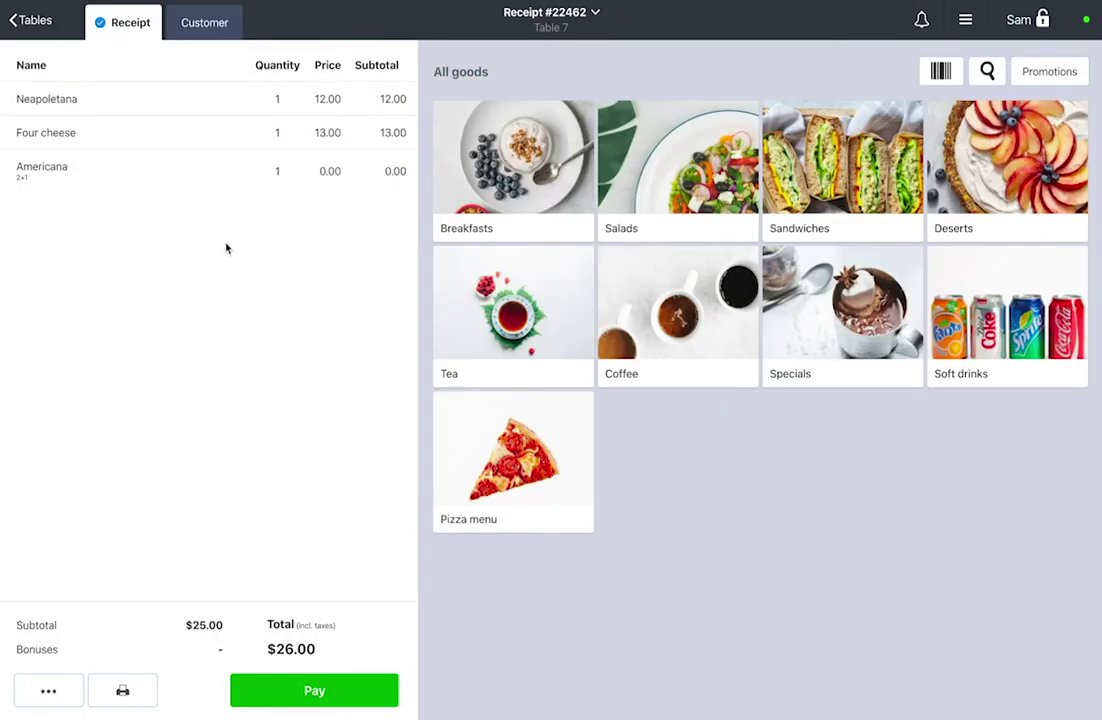
# Step: Attach a Discount 10% group customer, found by name and phone prefix, then proceed to payment
pyautogui.click(197, 32)
pyautogui.click(199, 76)
pyautogui.write('Aaron')
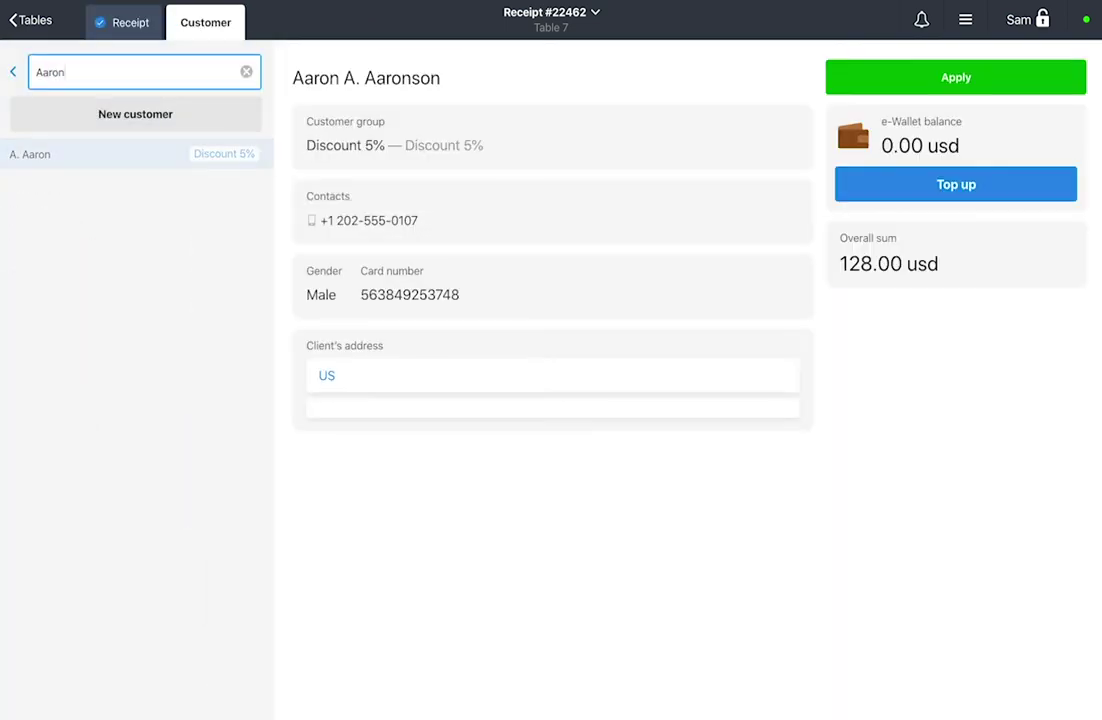
pyautogui.press('BackSpace')
pyautogui.press('BackSpace')
pyautogui.press('BackSpace')
pyautogui.press('BackSpace')
pyautogui.press('BackSpace')
pyautogui.write('+1')
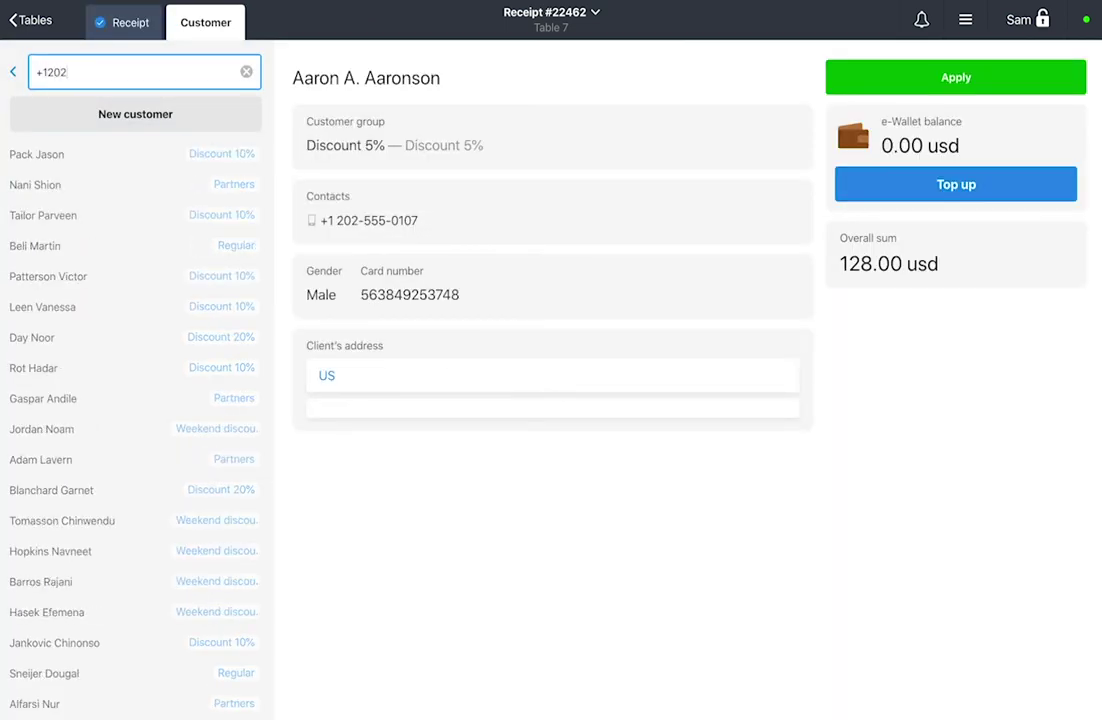
pyautogui.write('202')
pyautogui.click(197, 276)
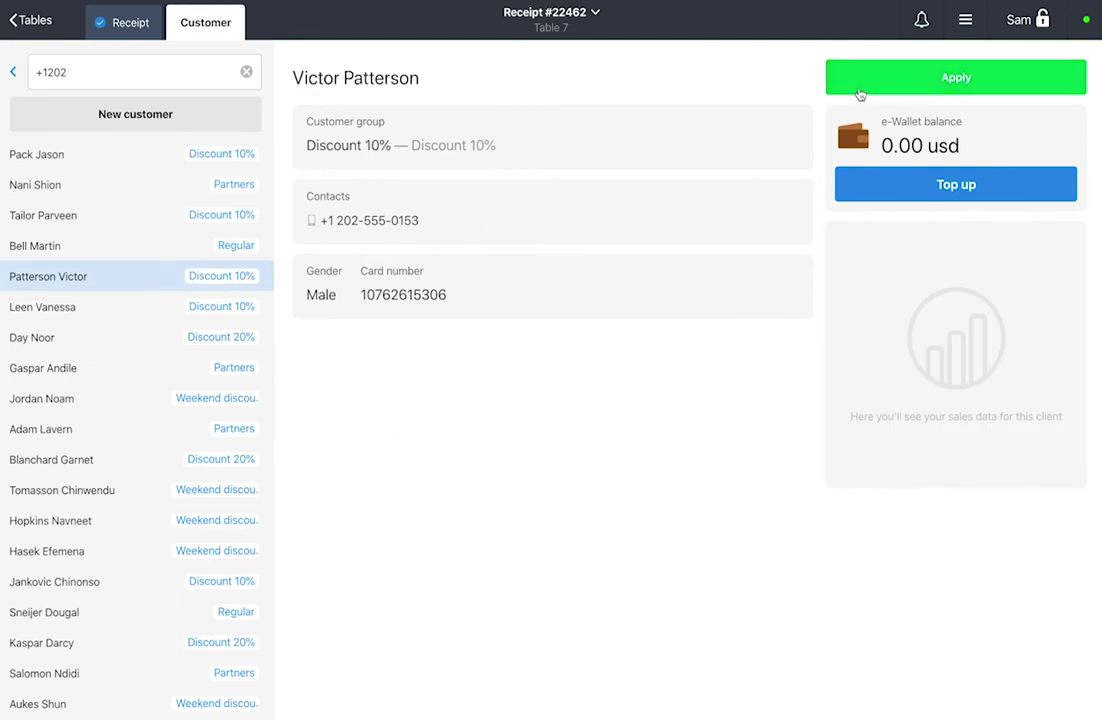
pyautogui.click(860, 94)
pyautogui.click(118, 28)
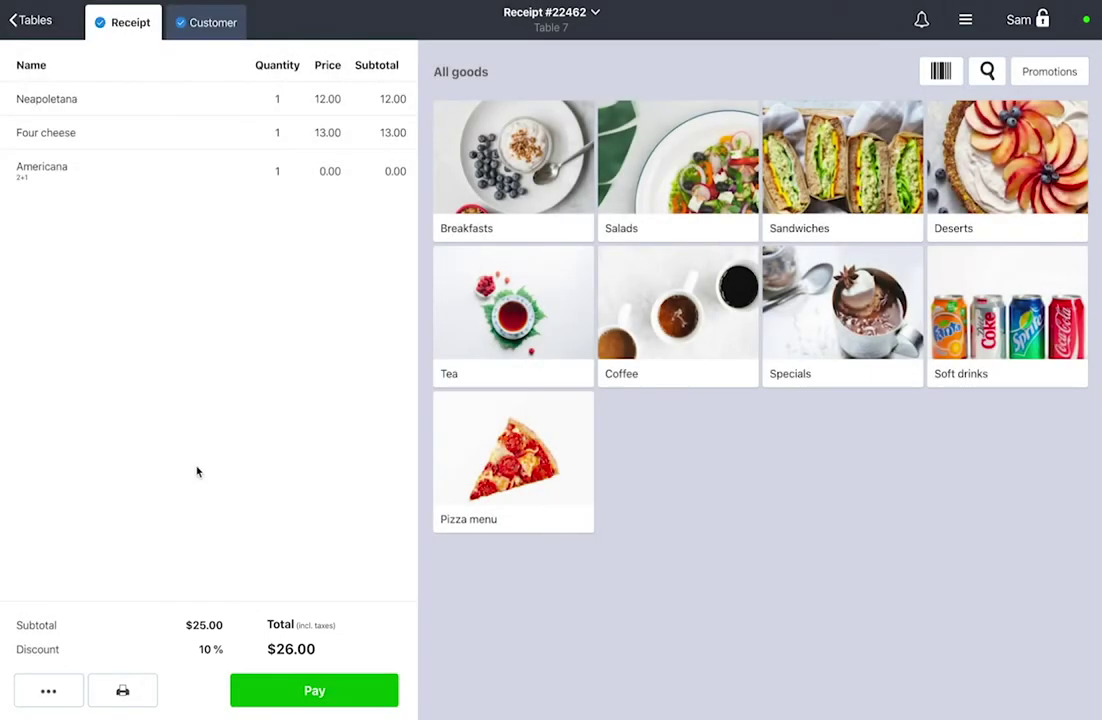
pyautogui.click(265, 691)
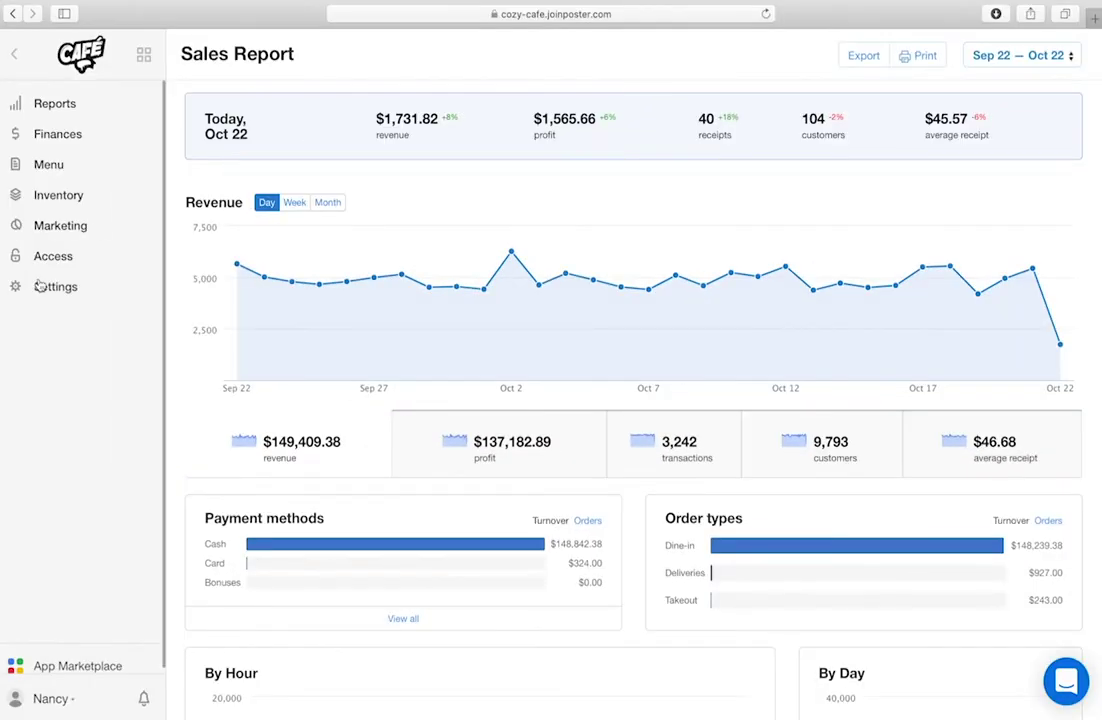
# Step: Review order payment methods in admin, then pay 20 $ cash and 6 $ by gift card
pyautogui.click(40, 286)
pyautogui.click(75, 450)
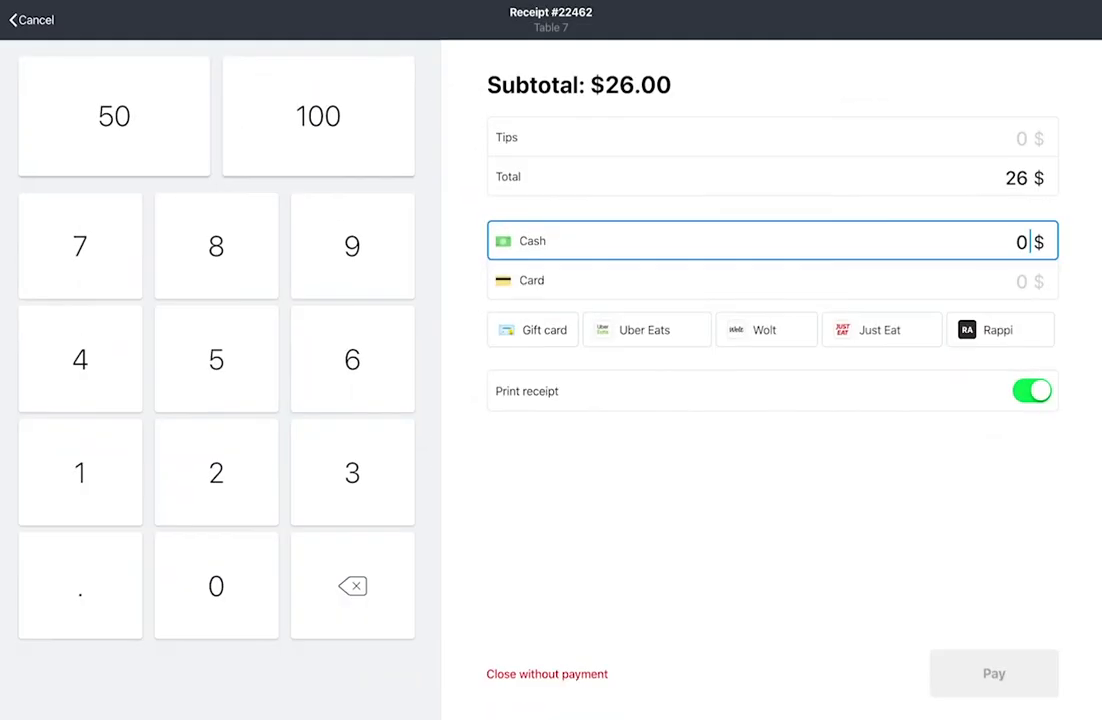
pyautogui.click(231, 482)
pyautogui.click(270, 545)
pyautogui.click(535, 284)
pyautogui.click(528, 332)
pyautogui.click(634, 286)
pyautogui.click(505, 325)
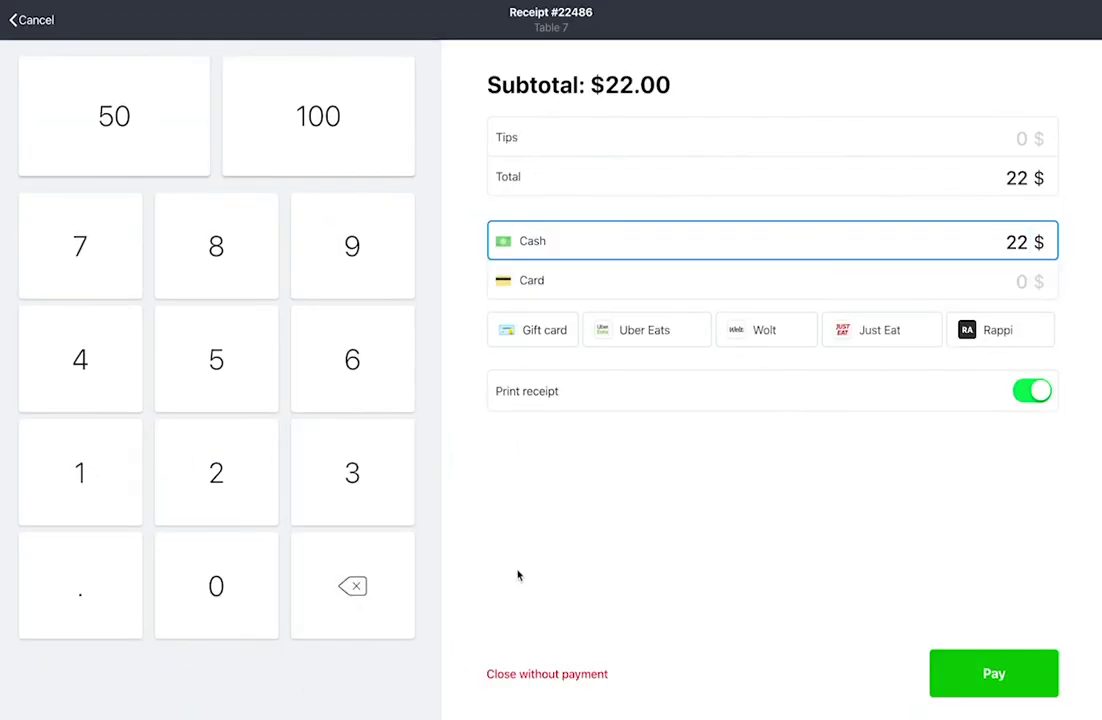
# Step: Take 100 $ cash, then close the Table 8 receipt without payment as Waiter's mistake
pyautogui.click(290, 153)
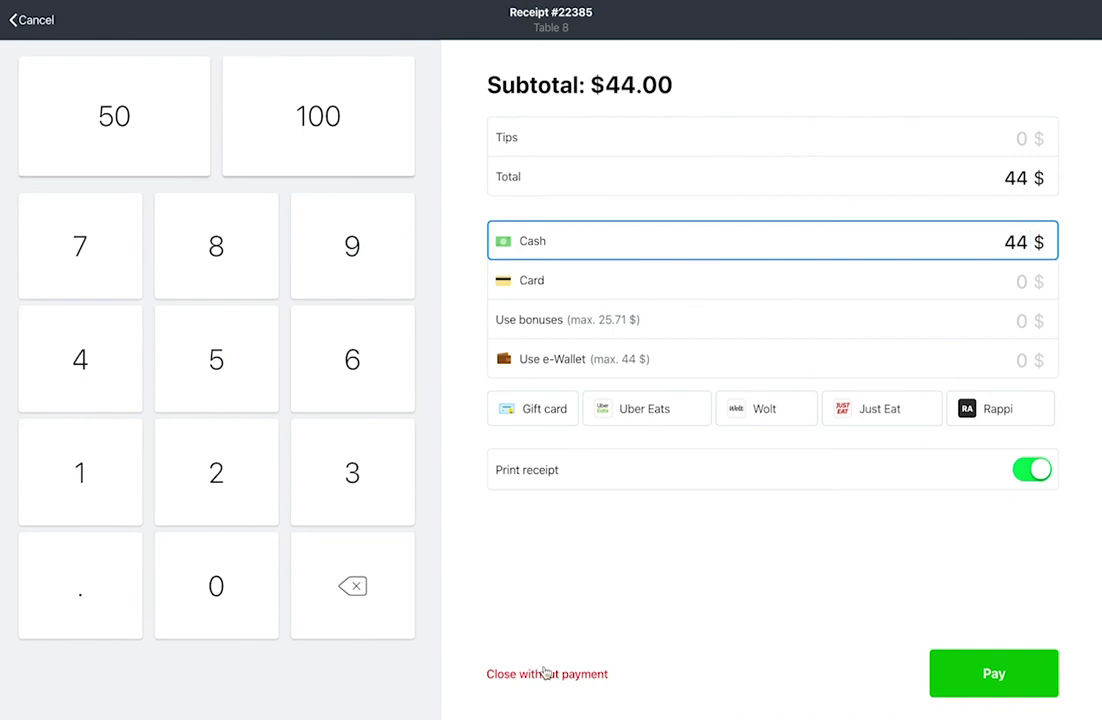
pyautogui.click(545, 673)
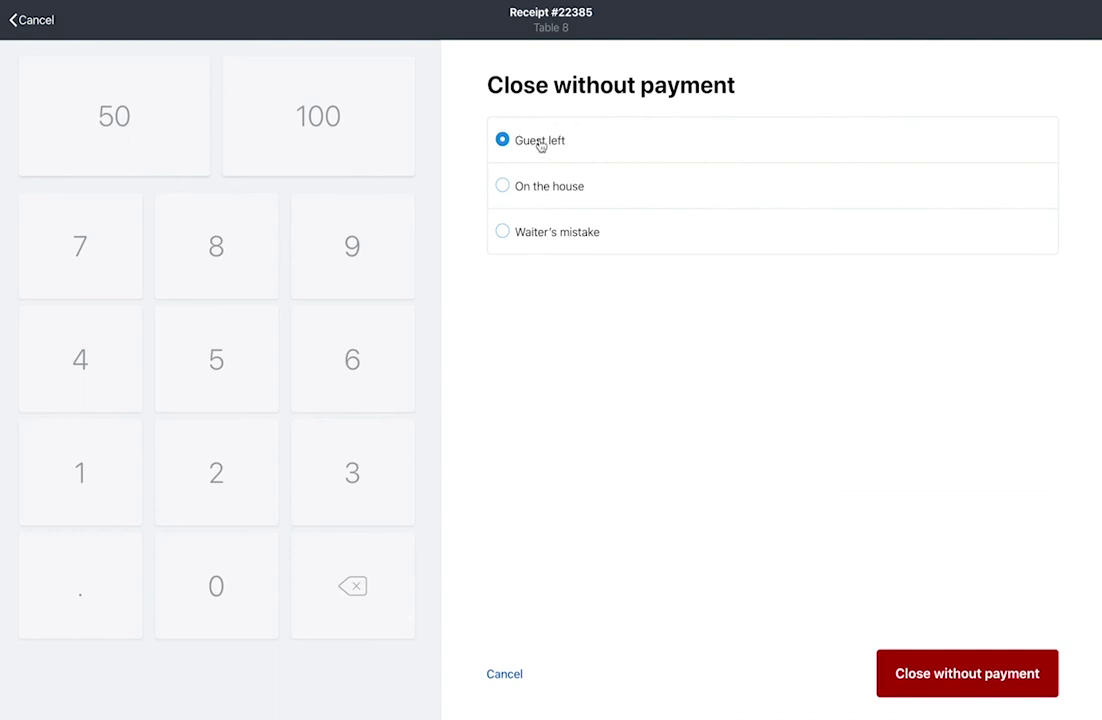
pyautogui.click(563, 232)
# Step: Confirm the no-payment closure and show the order history for October 20, 2020
pyautogui.click(933, 671)
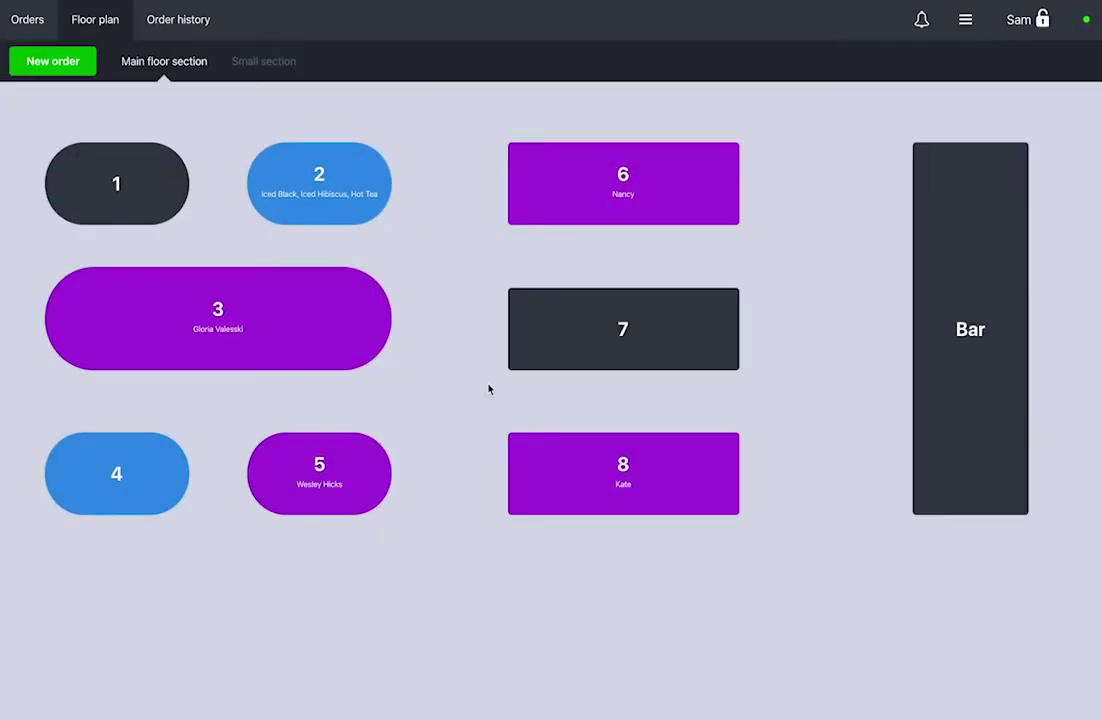
pyautogui.click(182, 29)
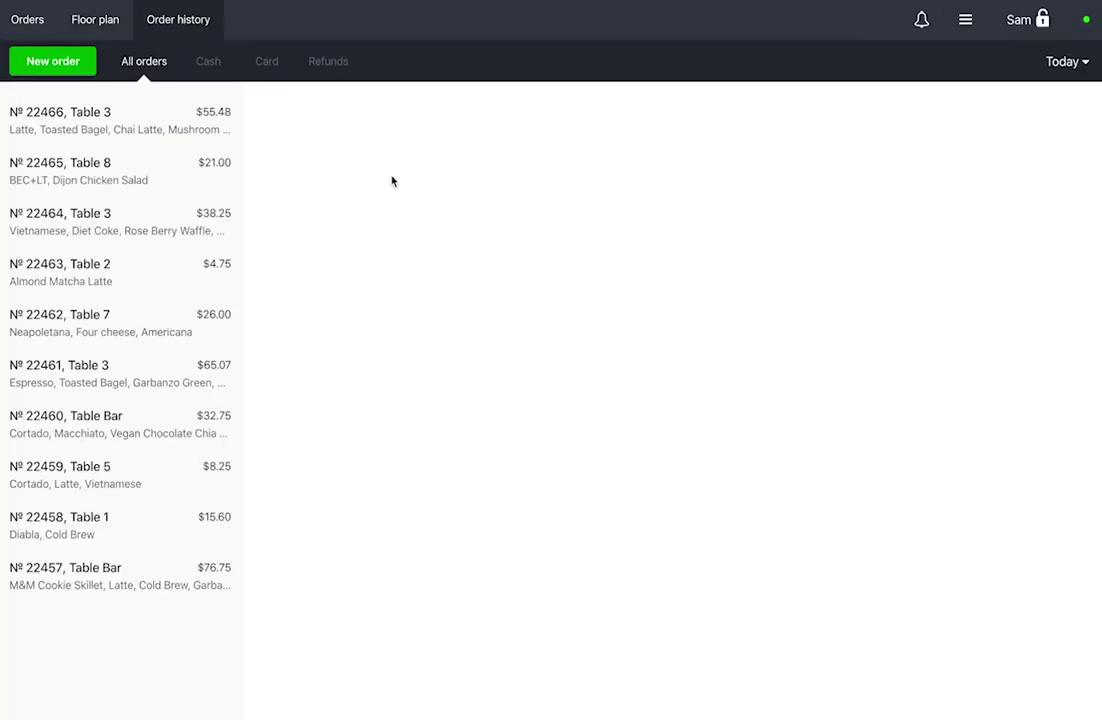
pyautogui.click(1066, 64)
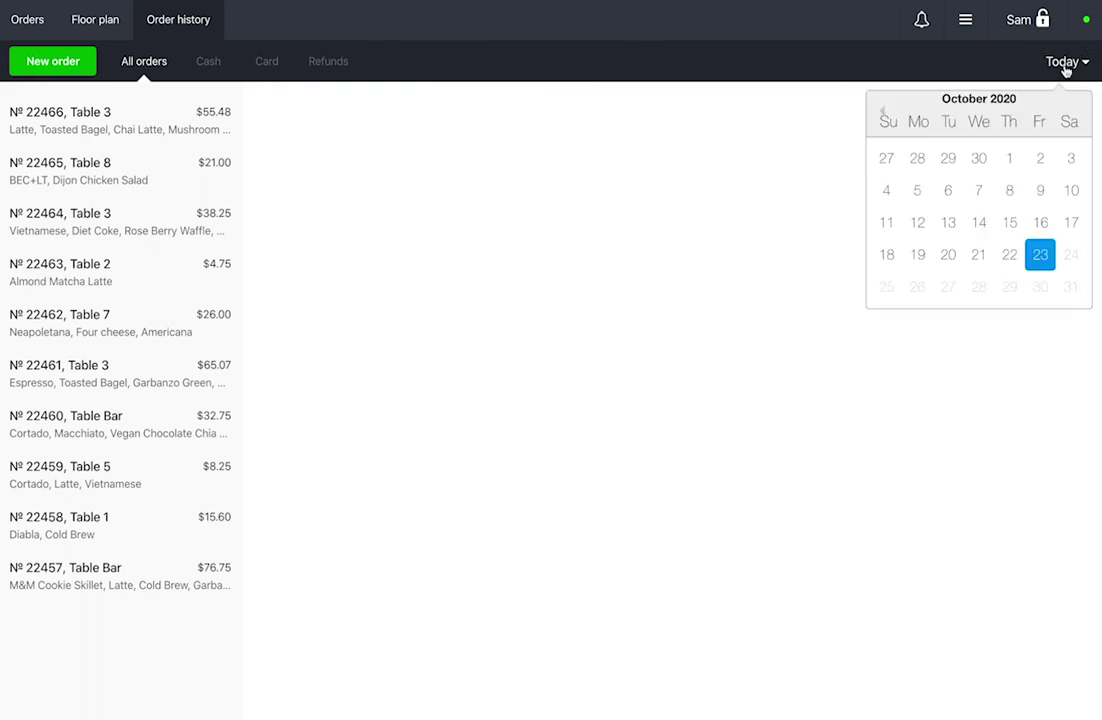
pyautogui.click(950, 255)
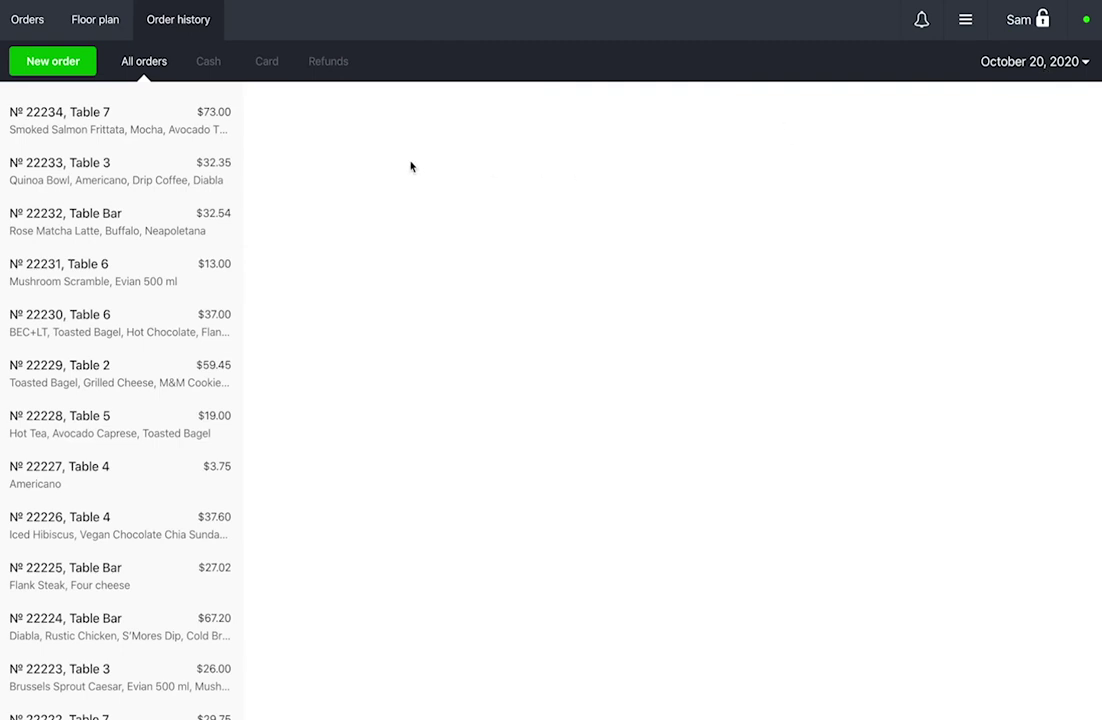
# Step: Inspect two of that day's receipts, filter by card then cash, and open a cash receipt
pyautogui.click(177, 234)
pyautogui.click(167, 281)
pyautogui.click(272, 60)
pyautogui.click(210, 60)
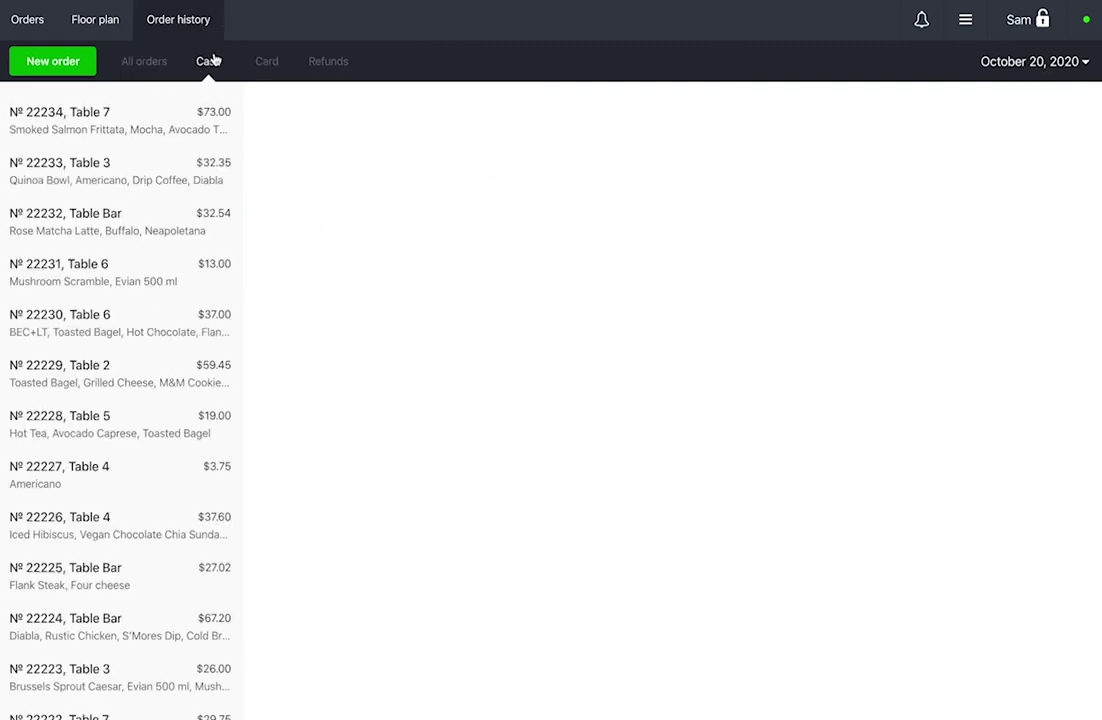
pyautogui.click(155, 429)
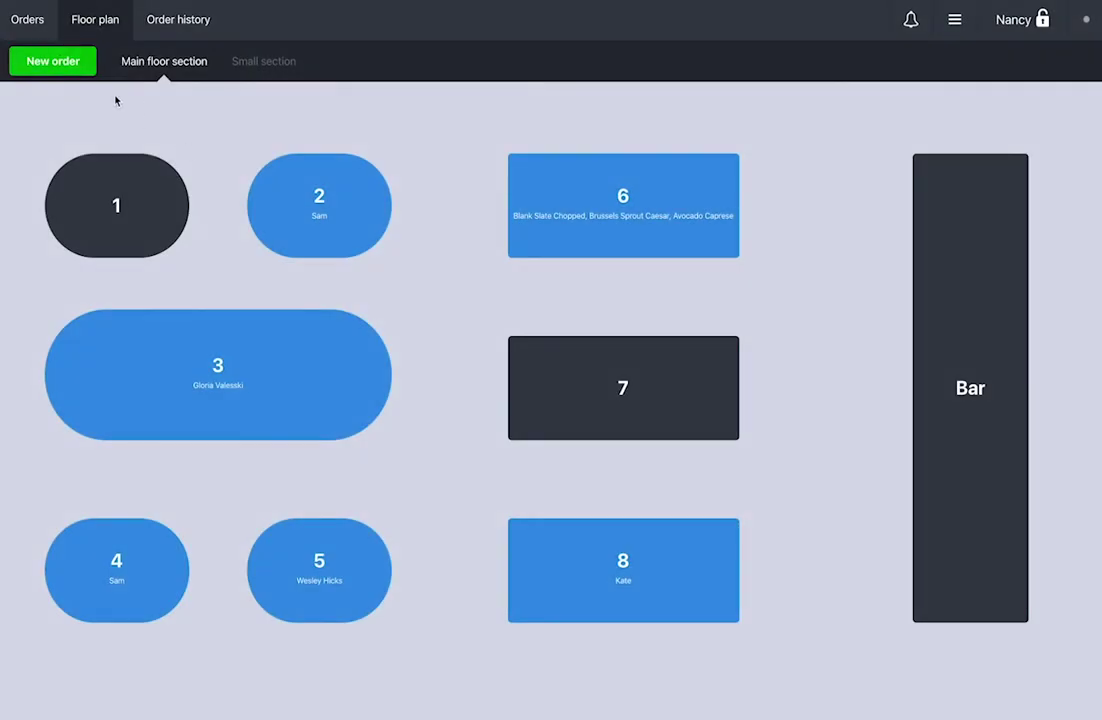
# Step: In Orders, toggle Previous days, try Takeout and Deliveries, then filter to Dine-in
pyautogui.click(27, 19)
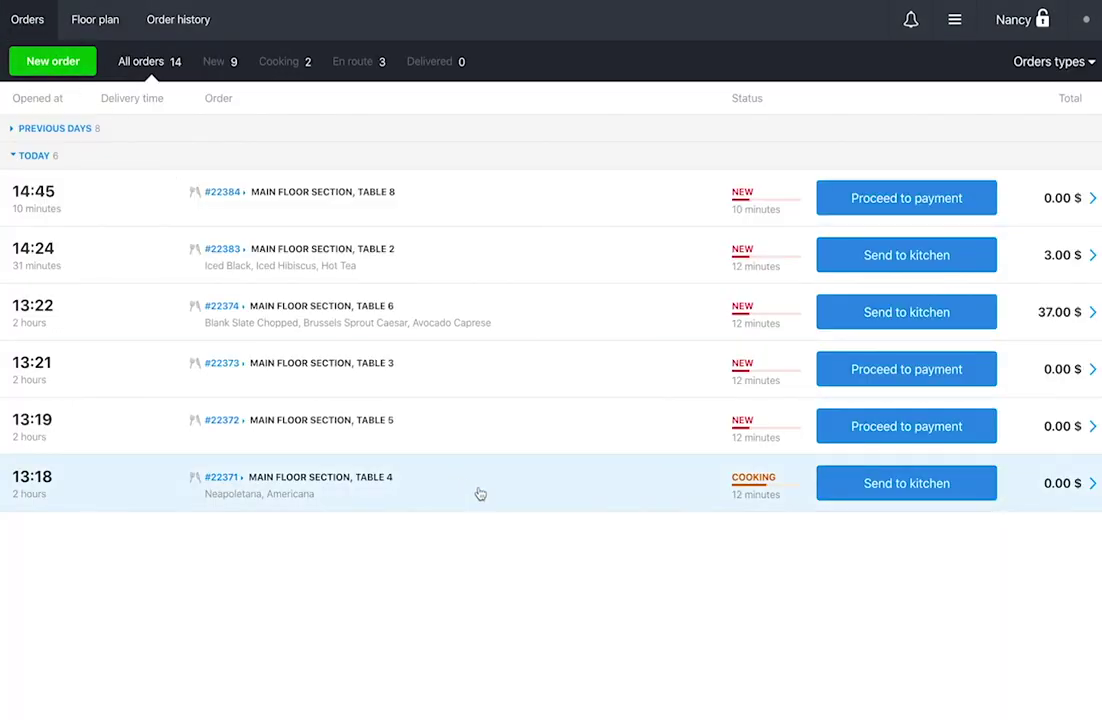
pyautogui.click(50, 127)
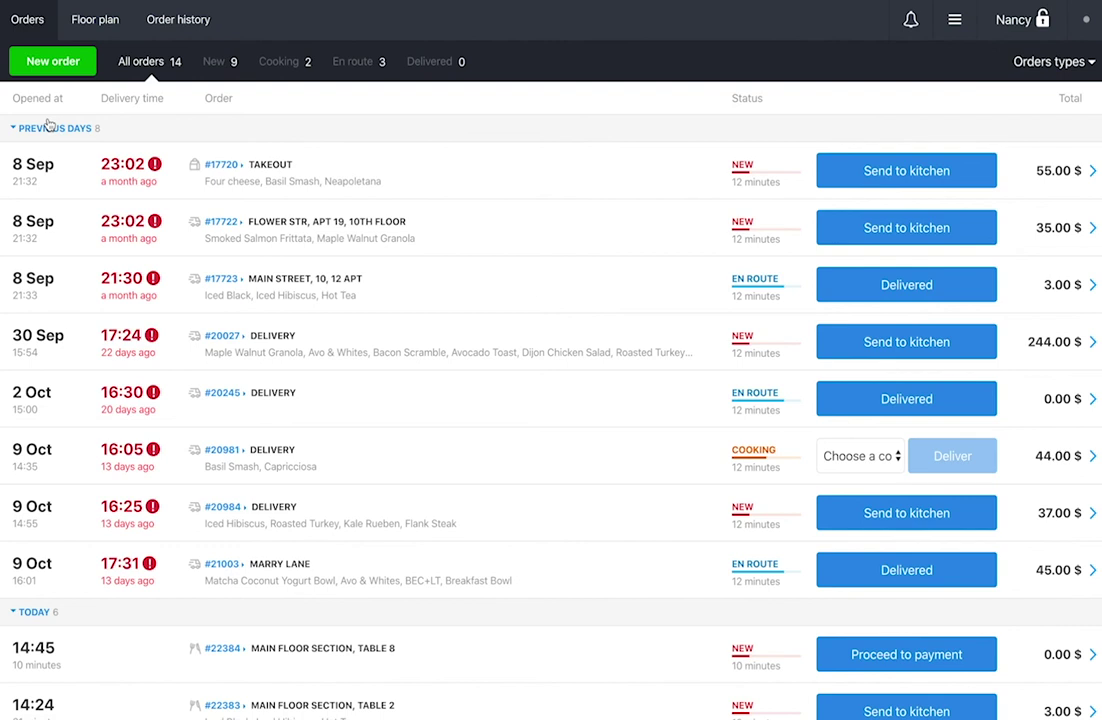
pyautogui.click(50, 127)
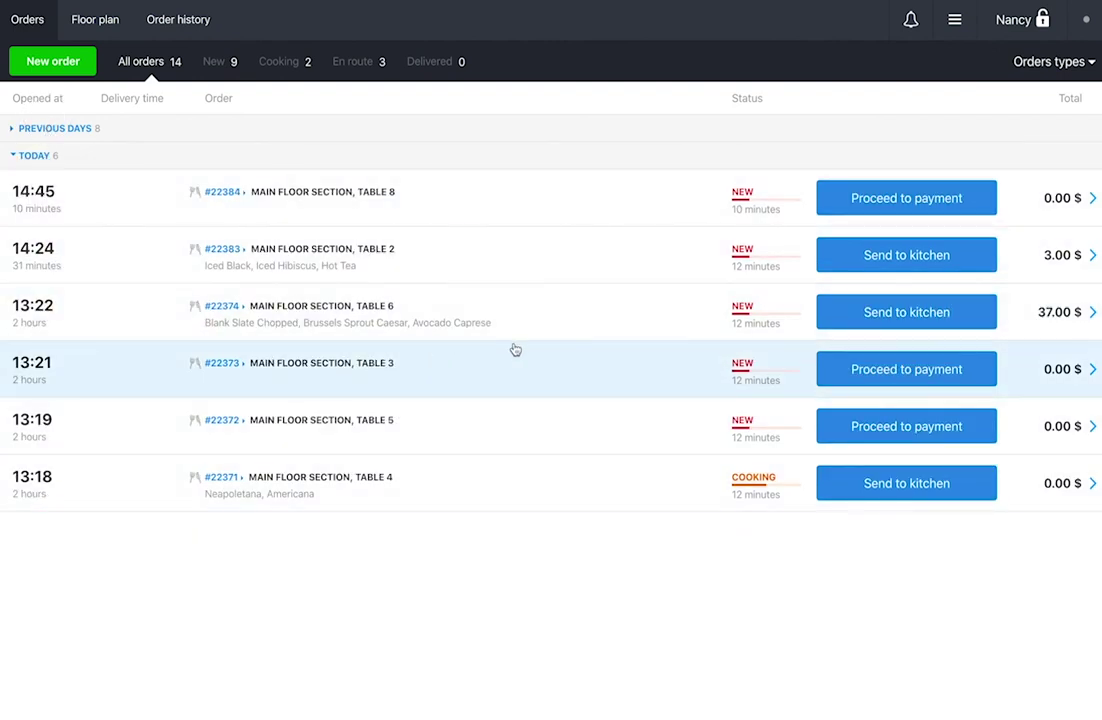
pyautogui.click(1048, 61)
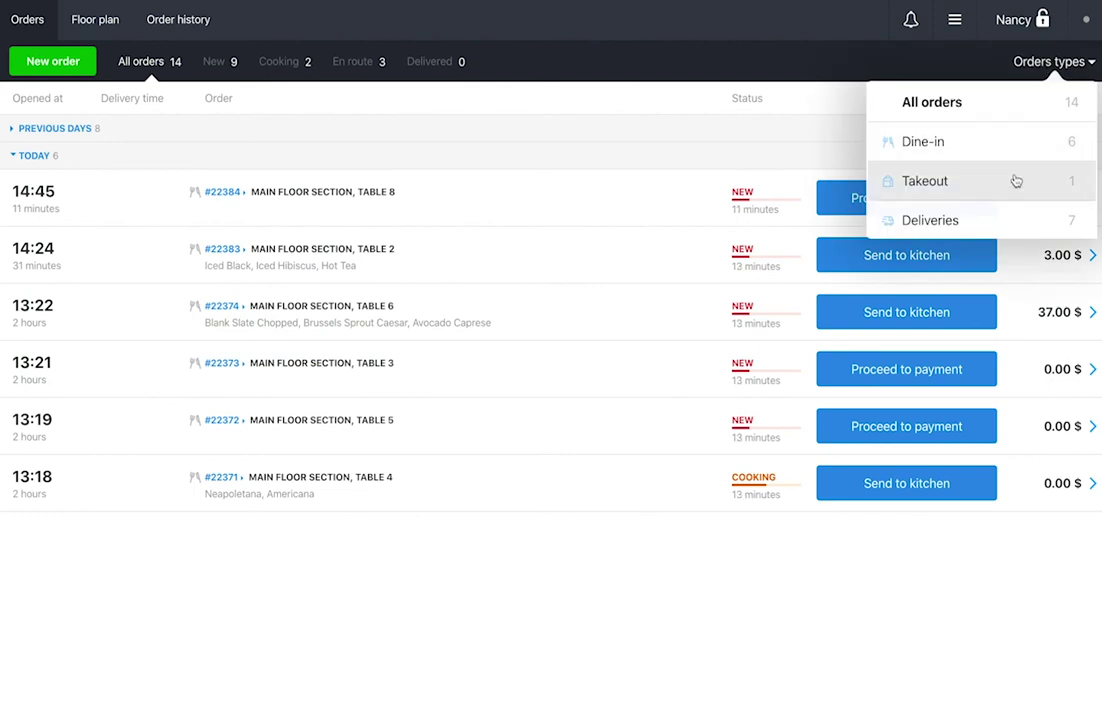
pyautogui.click(1014, 180)
pyautogui.click(1055, 61)
pyautogui.click(1004, 219)
pyautogui.click(1053, 61)
pyautogui.click(1022, 142)
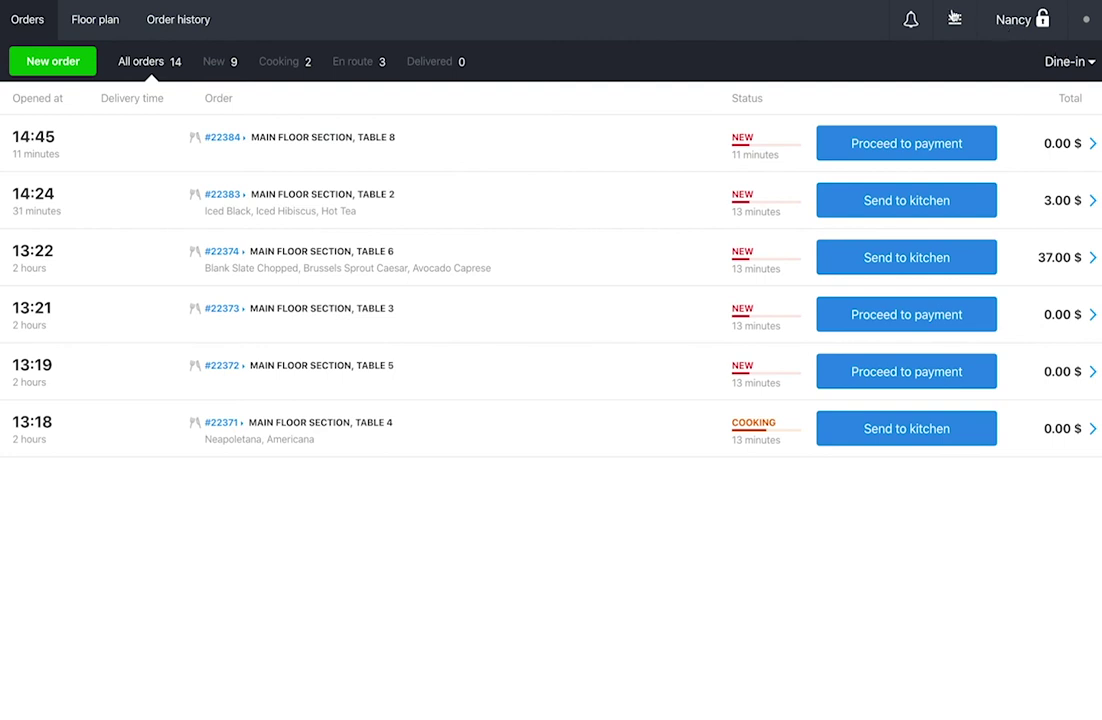
# Step: Create a sales report limited to one cashier with Display products switched on
pyautogui.click(954, 18)
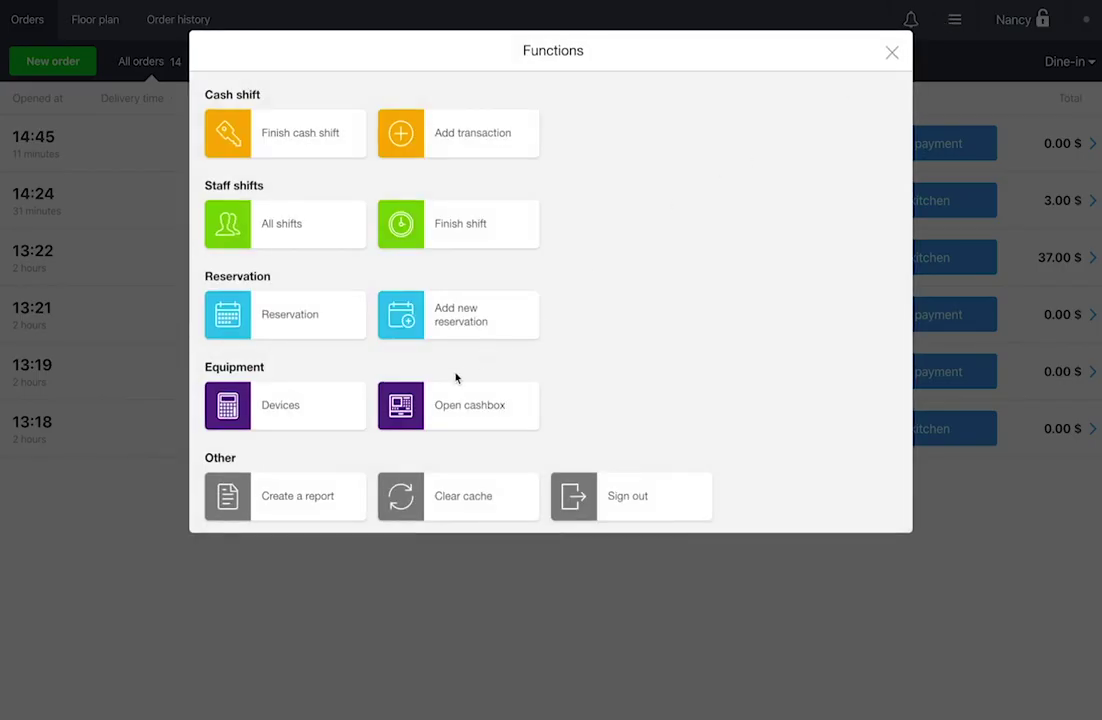
pyautogui.click(317, 496)
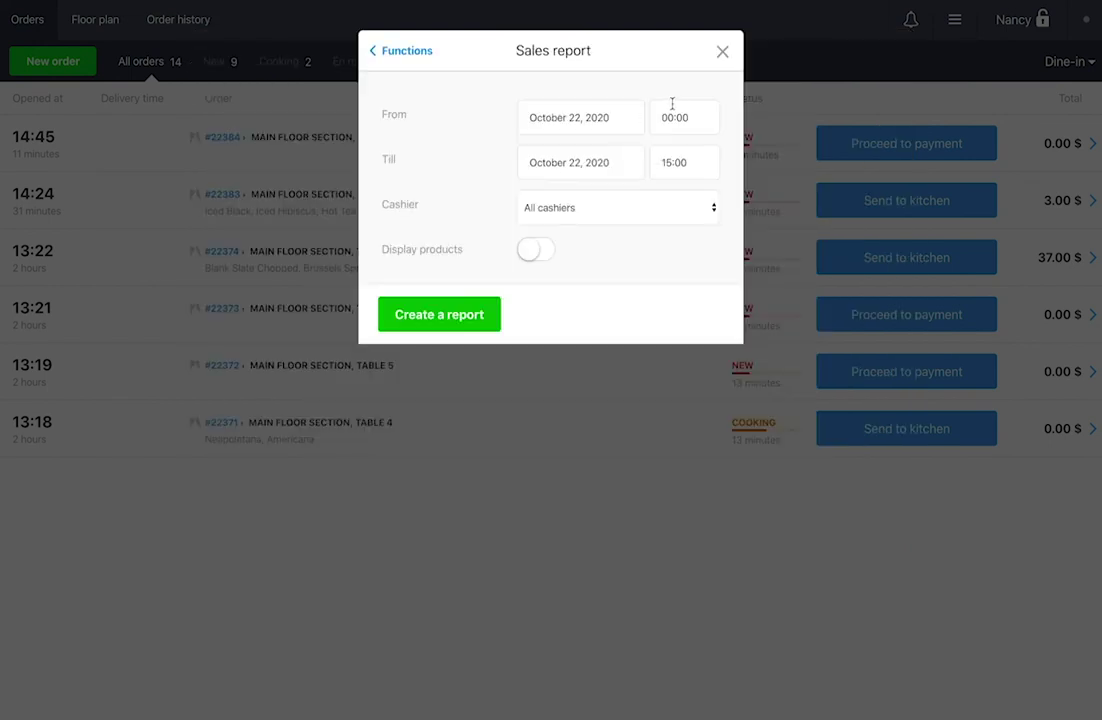
pyautogui.click(617, 207)
pyautogui.click(600, 294)
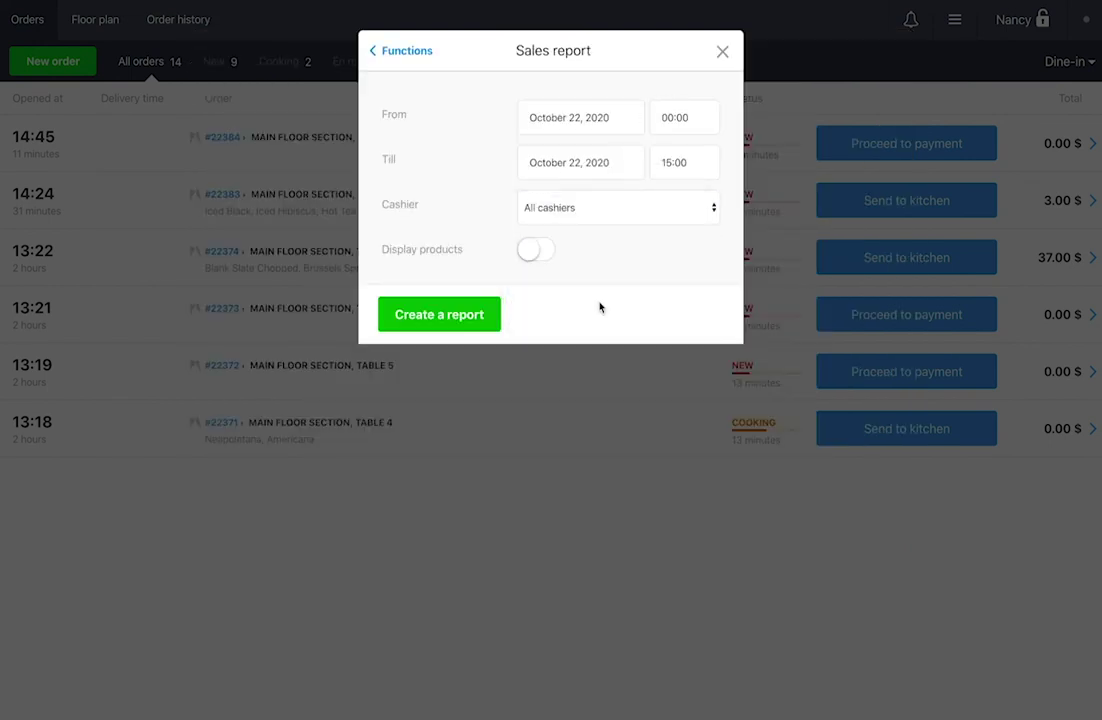
pyautogui.click(534, 249)
pyautogui.click(462, 315)
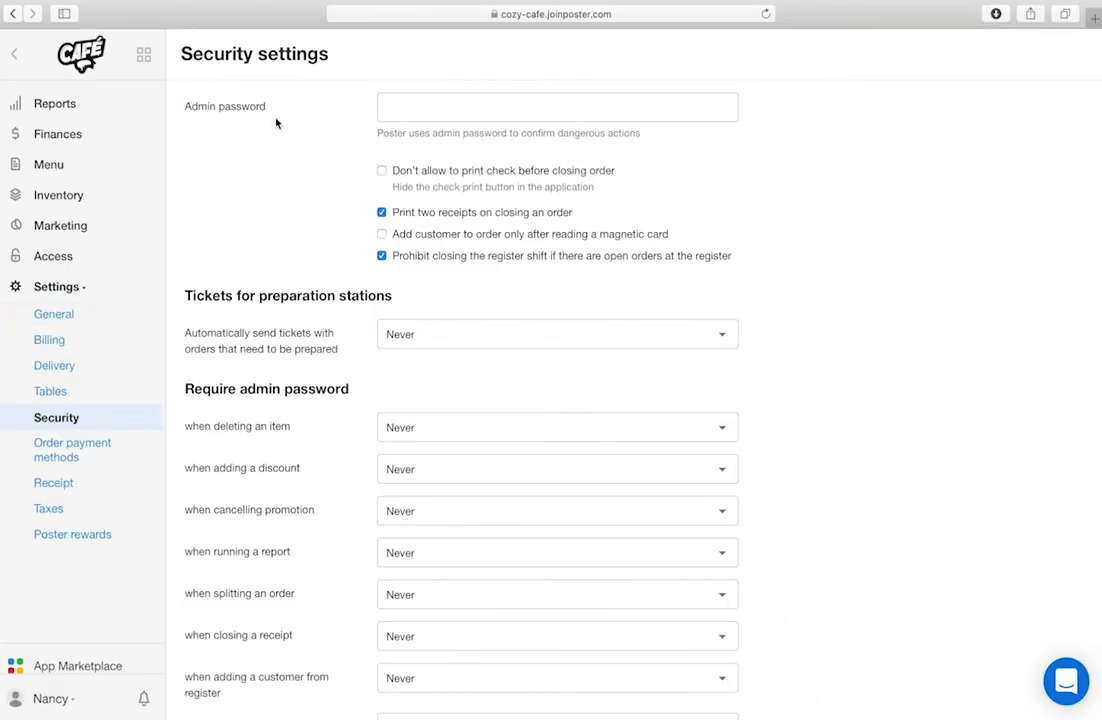
# Step: Enter the admin password, require it Always for discounts and after check printing for splitting
pyautogui.click(394, 101)
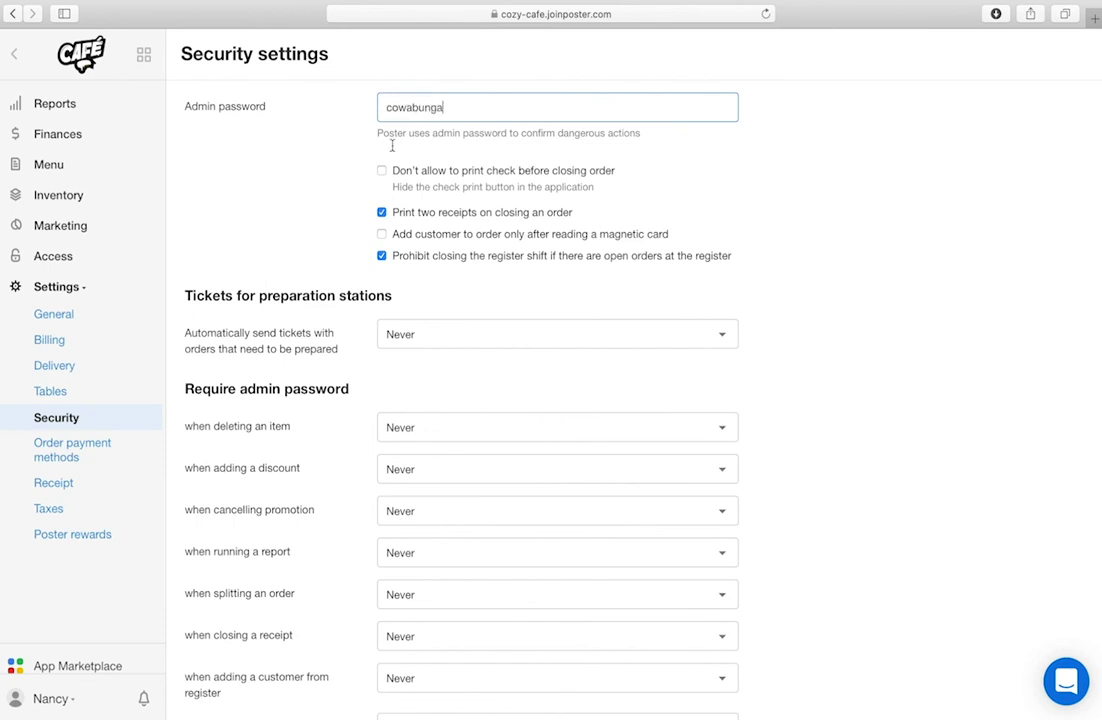
pyautogui.scroll(-2, 360, 400)
pyautogui.click(420, 376)
pyautogui.click(420, 408)
pyautogui.click(423, 501)
pyautogui.click(423, 519)
# Step: Require the admin password Always for order history and the next action, then save
pyautogui.click(436, 634)
pyautogui.click(436, 668)
pyautogui.click(436, 675)
pyautogui.click(438, 694)
pyautogui.scroll(-2, 438, 700)
pyautogui.click(216, 676)
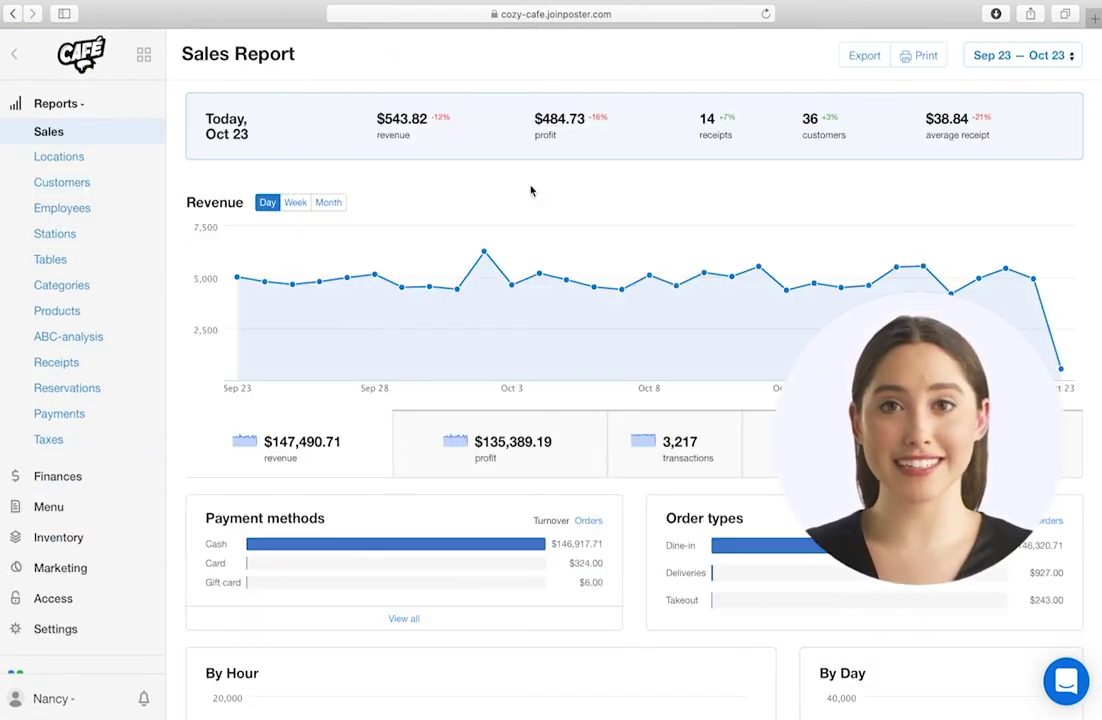